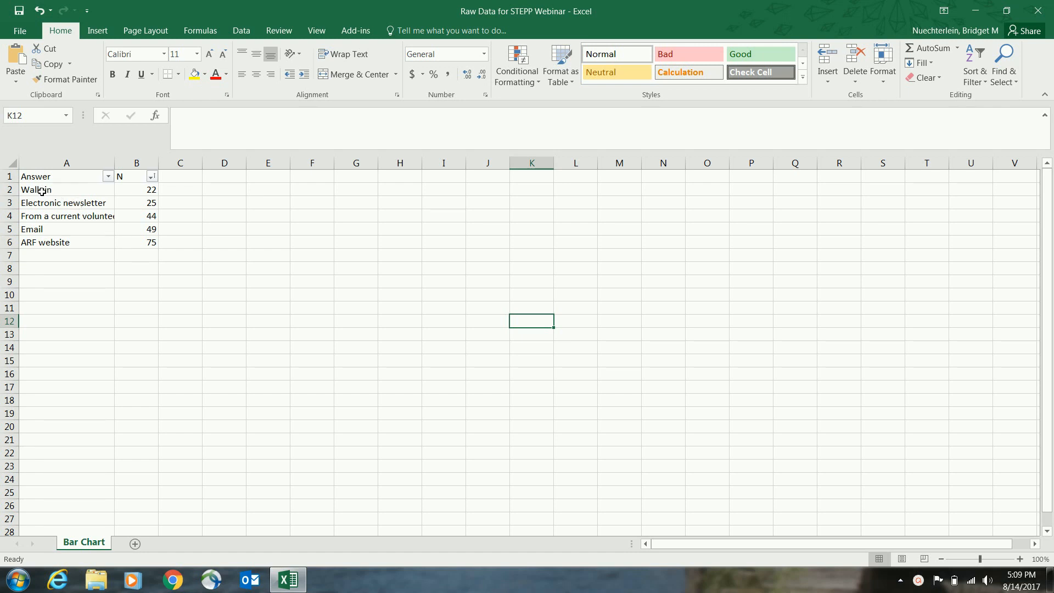
Step: Insert a 2-D clustered column chart from the answer and count data in A2:B6
drag(41, 191, 136, 235)
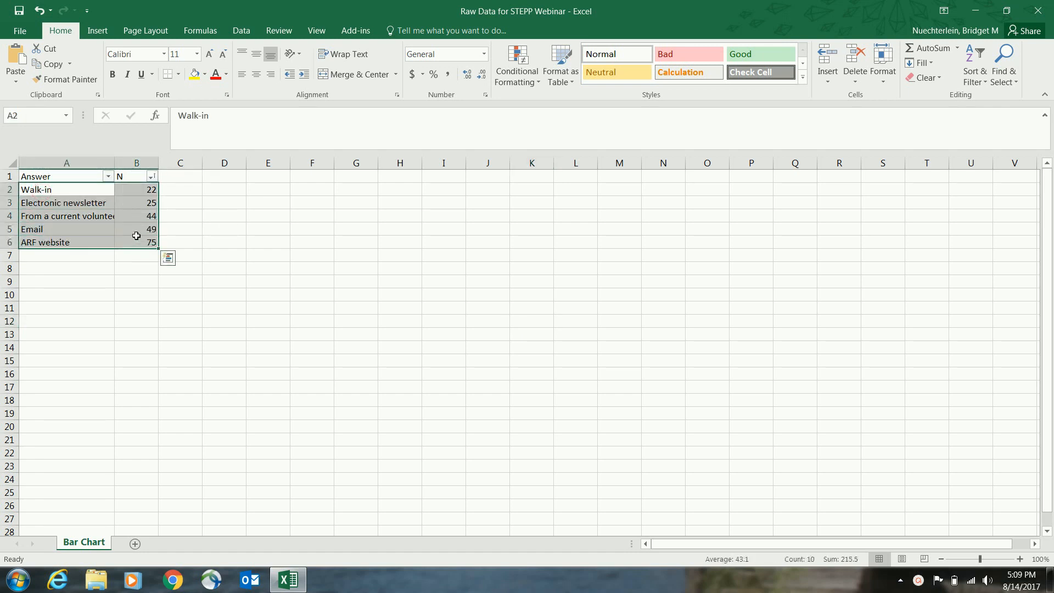
click(97, 30)
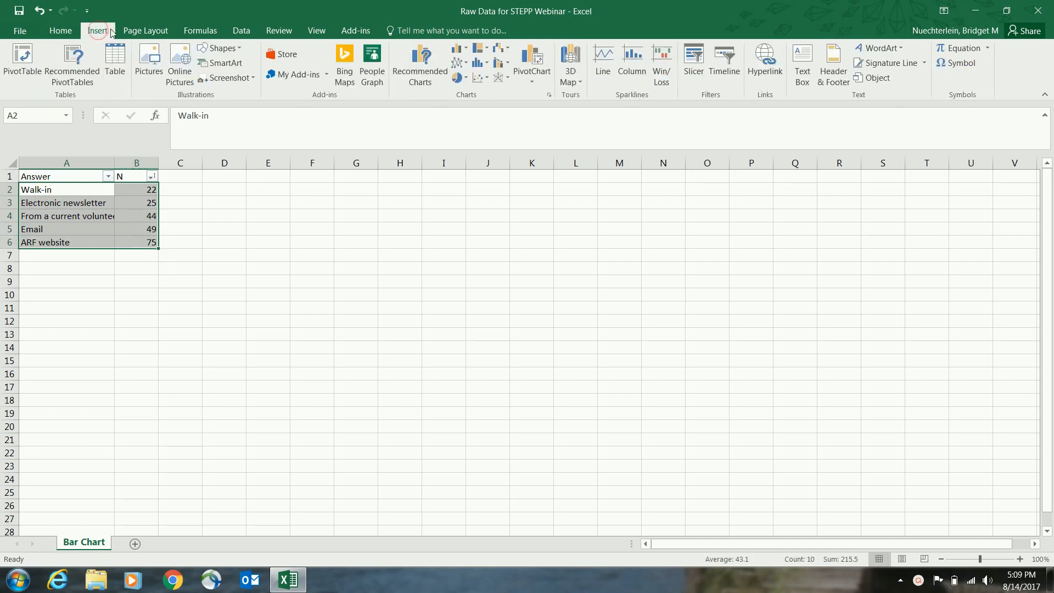
click(463, 49)
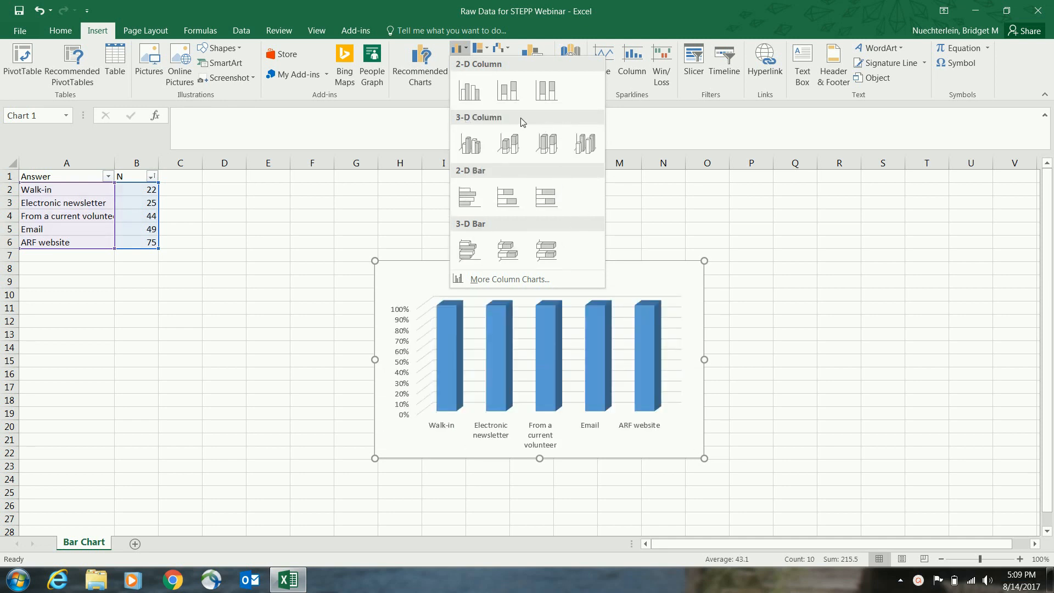
click(472, 96)
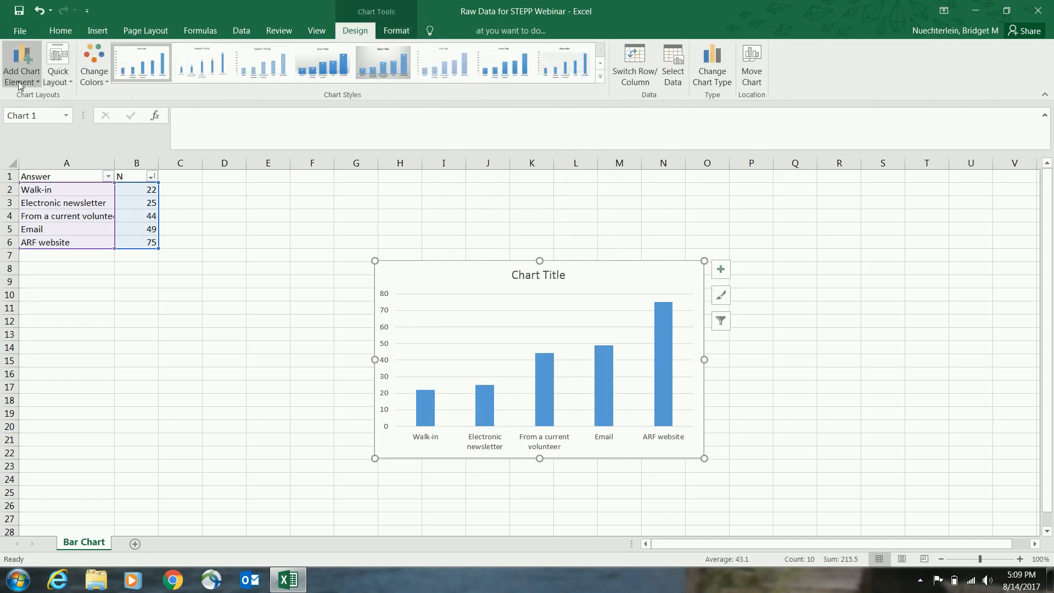
Step: Add data labels to the chart's columns at the Outside End position
click(19, 82)
mouse_move(23, 150)
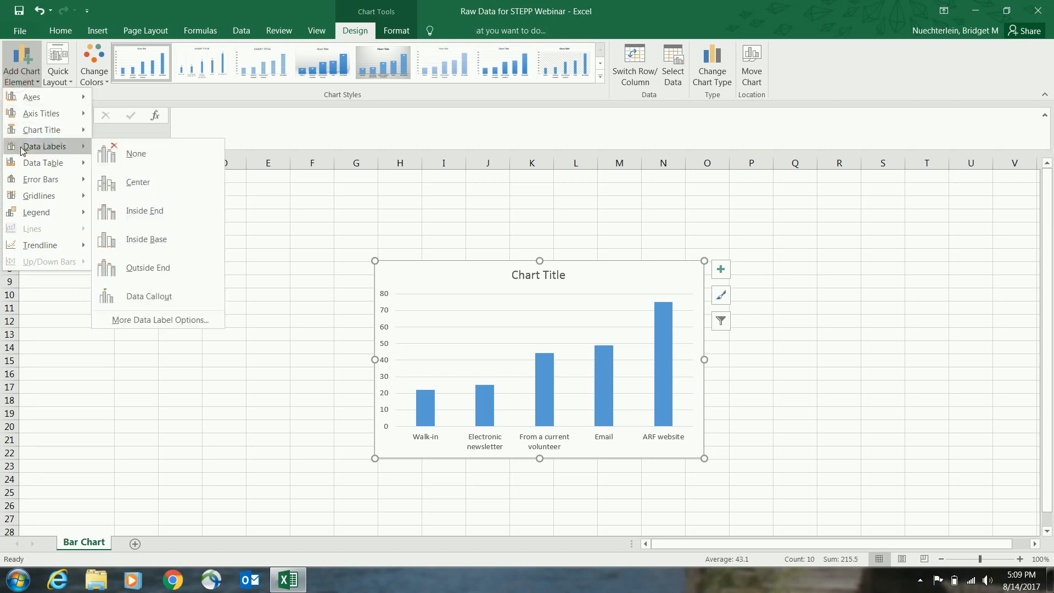
click(167, 271)
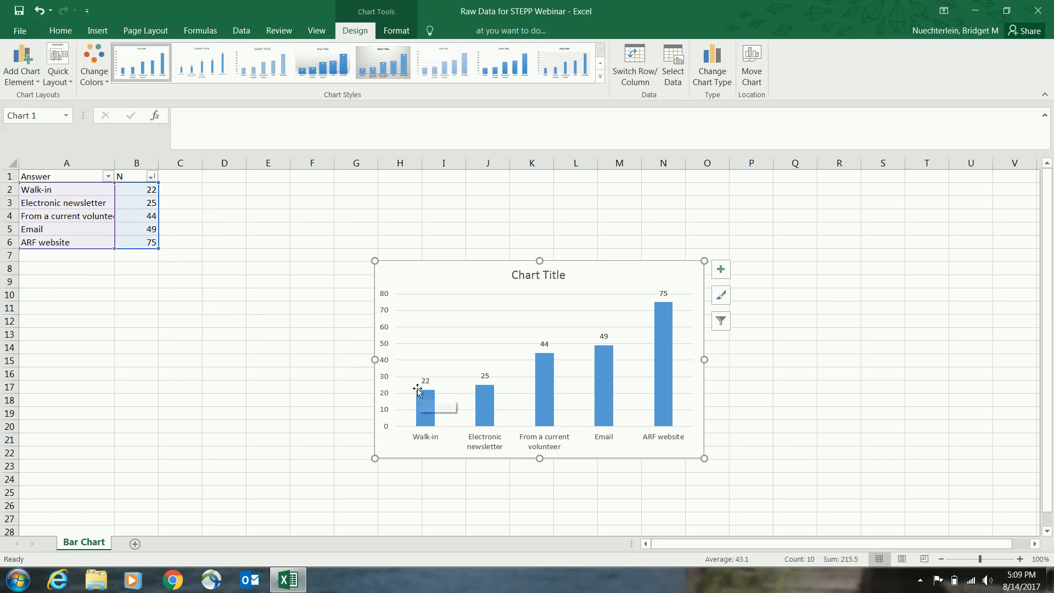
Step: Delete the vertical axis, the horizontal gridlines and the placeholder title from the chart
click(386, 298)
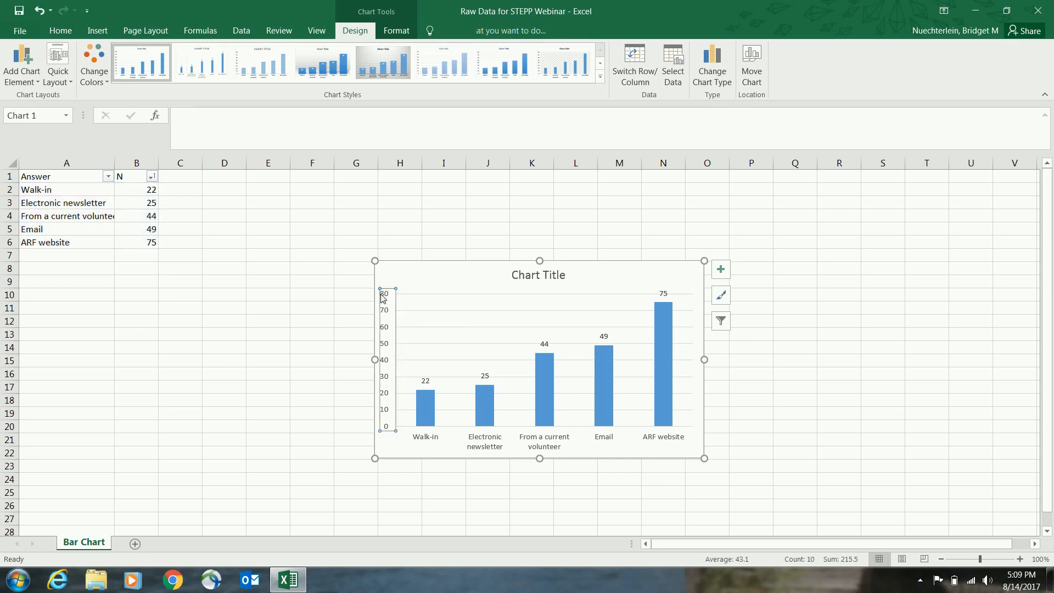
key(Delete)
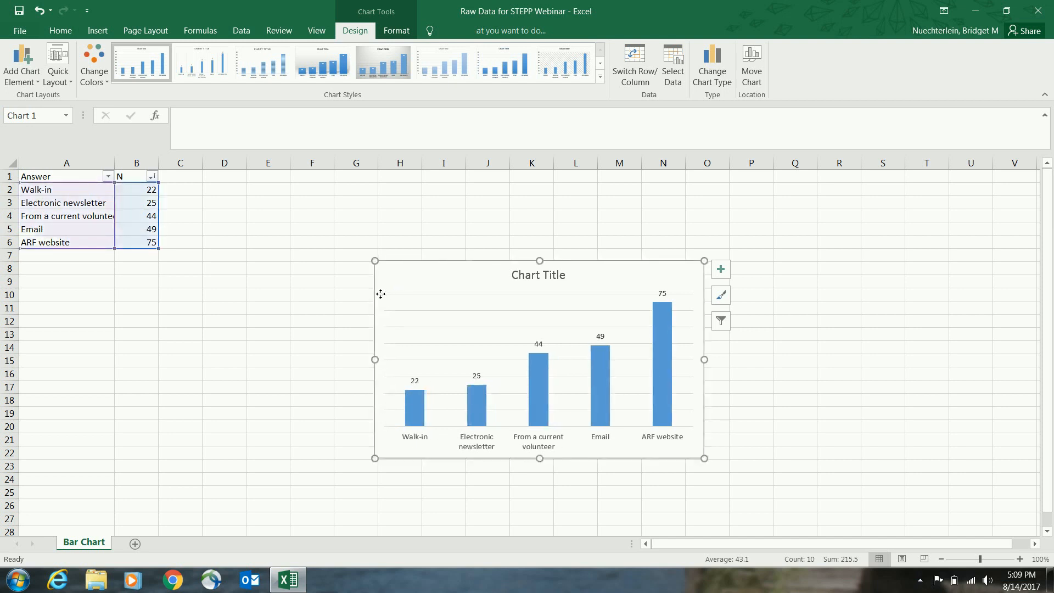
click(407, 311)
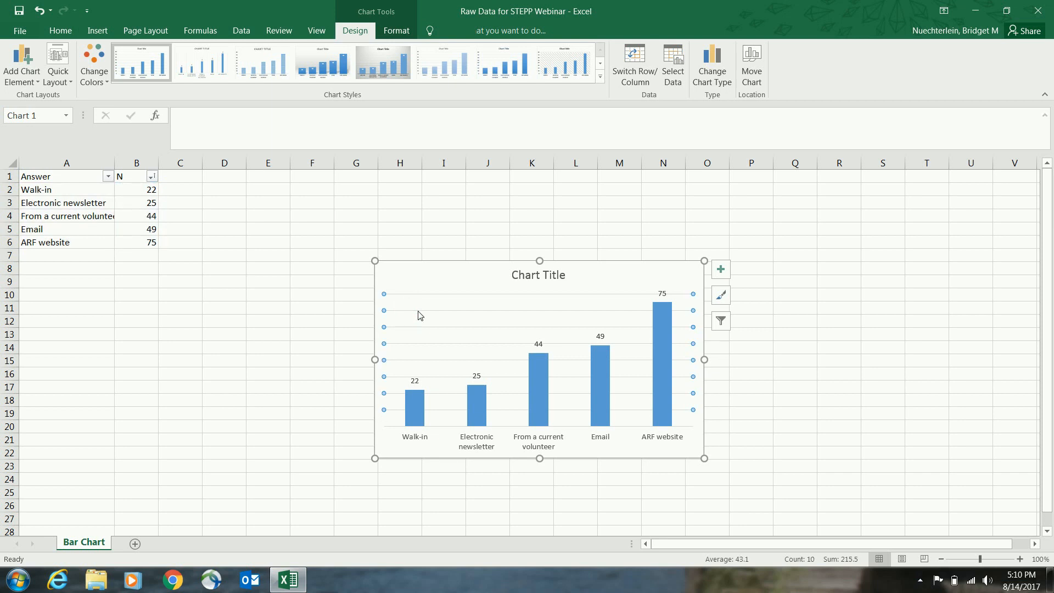
key(Delete)
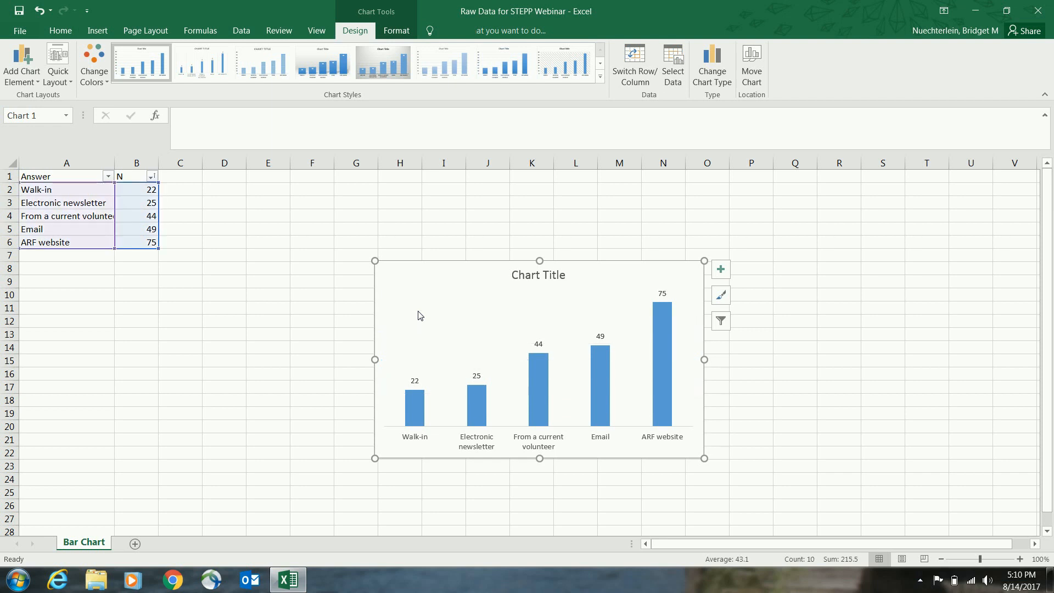
click(551, 278)
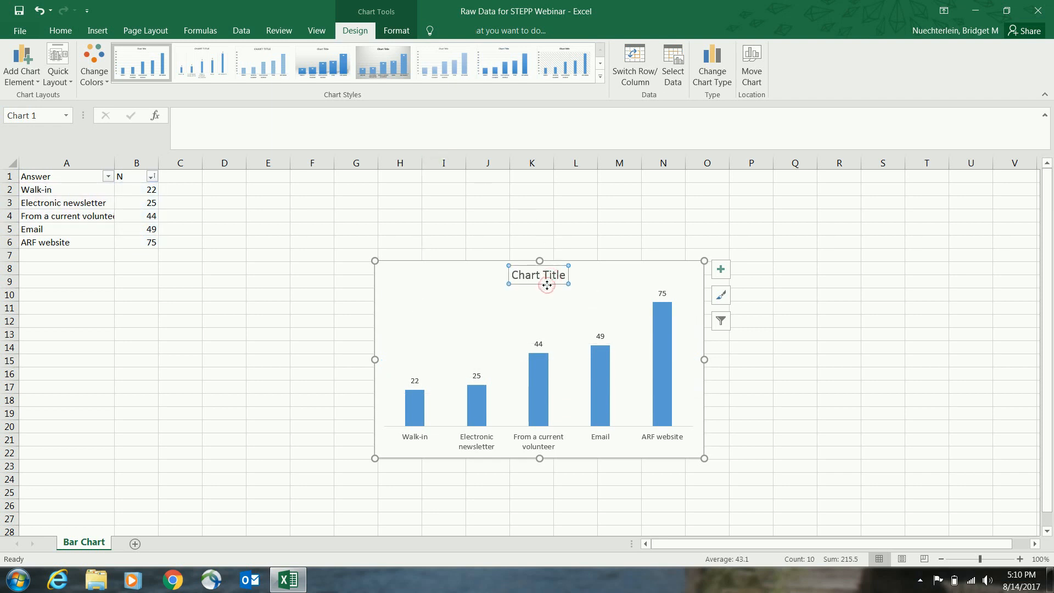
key(Delete)
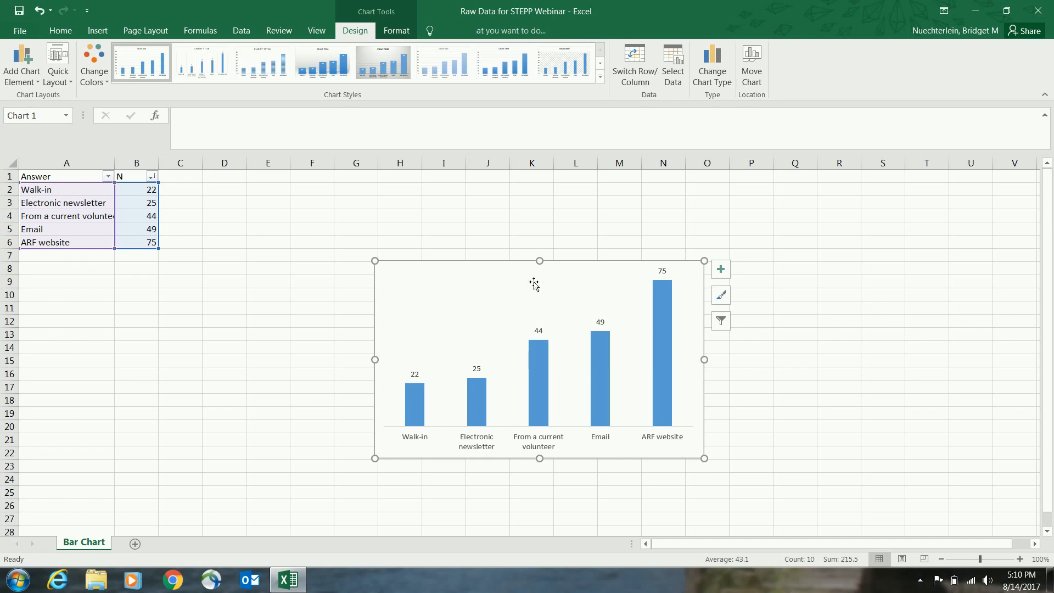
Step: Add a text box in the chart's upper-left area reading "Volunteers reported that they heard about the program through the ARF website", fitted to two lines
click(98, 32)
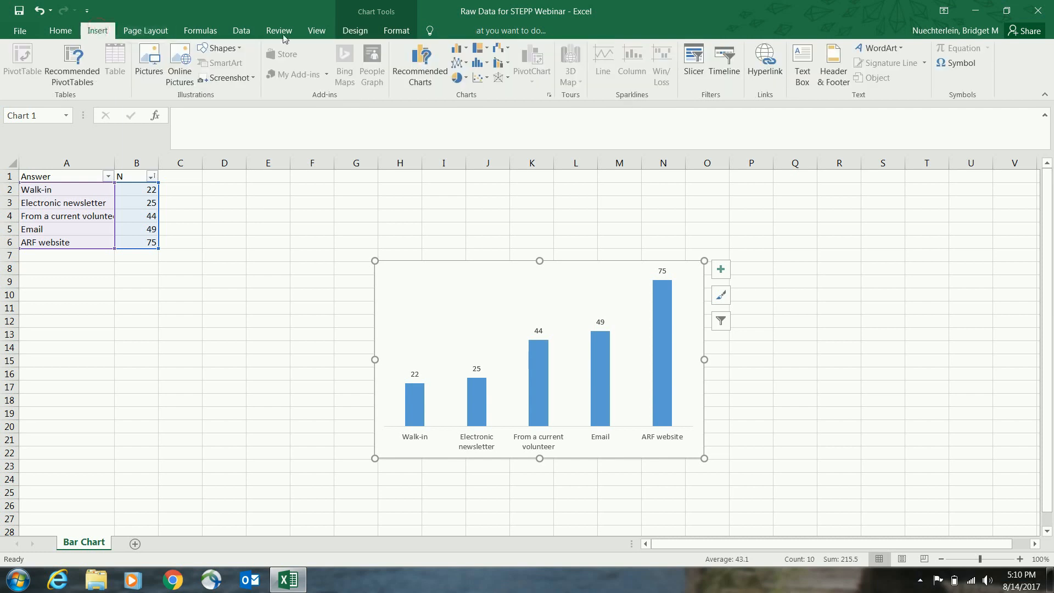
click(806, 61)
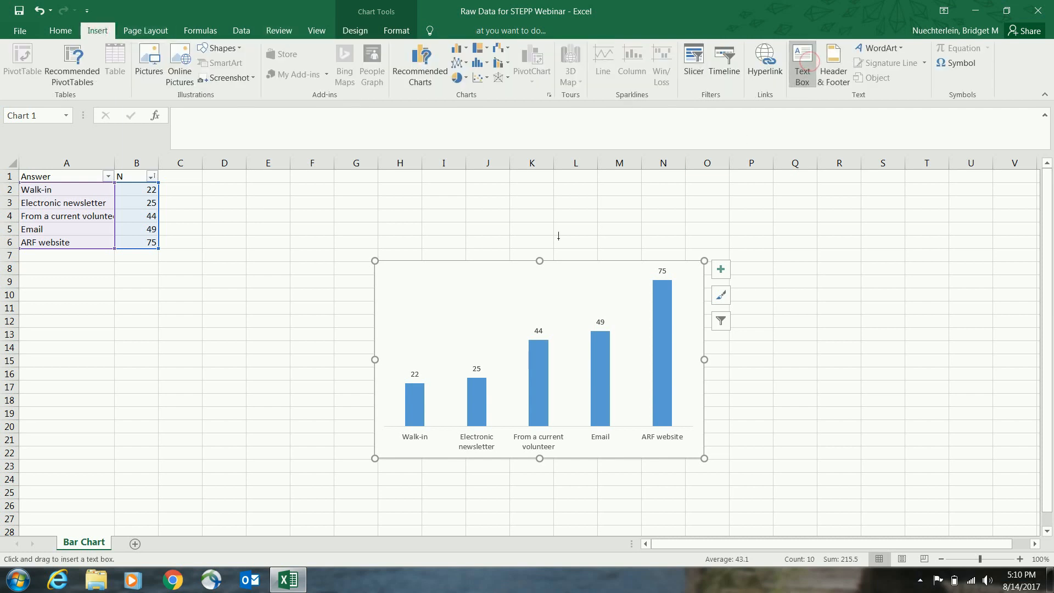
mouse_move(382, 265)
mouse_down()
mouse_move(422, 303)
mouse_move(598, 306)
mouse_up()
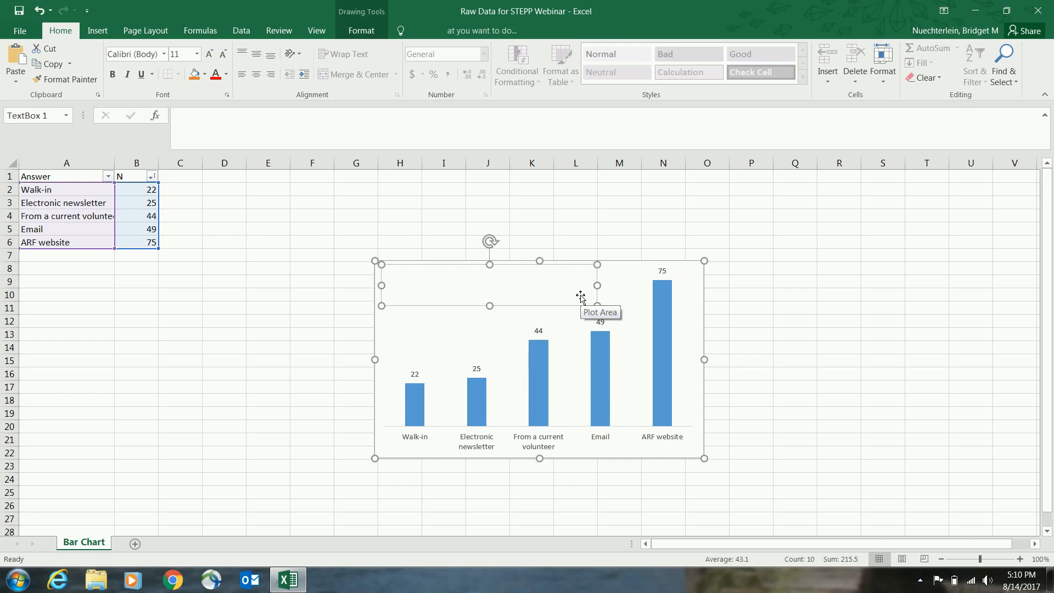
text(Volunteers reported that they heard a )
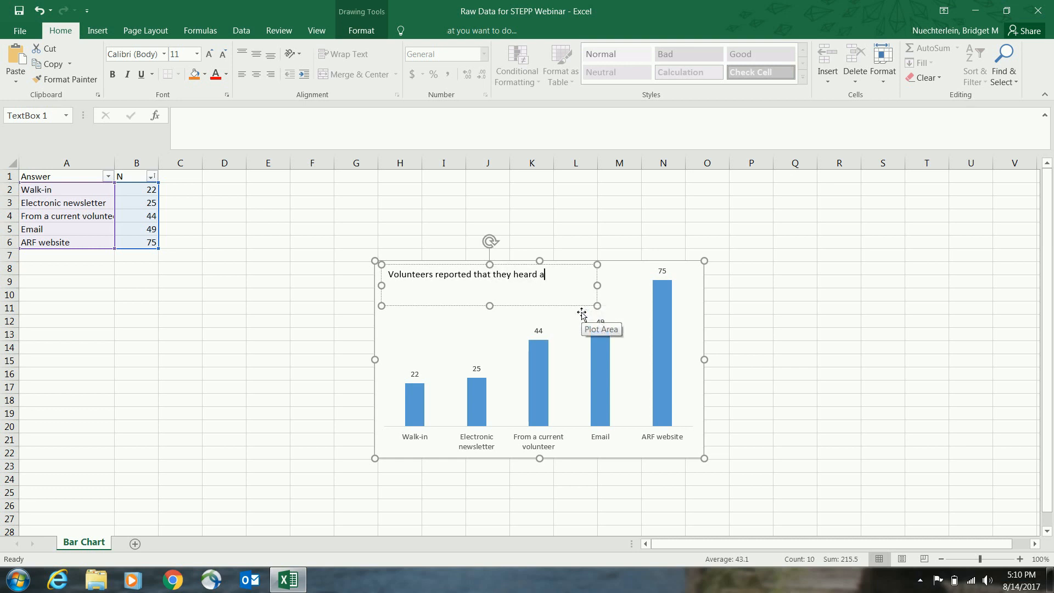
text(bout the program through the ARF W)
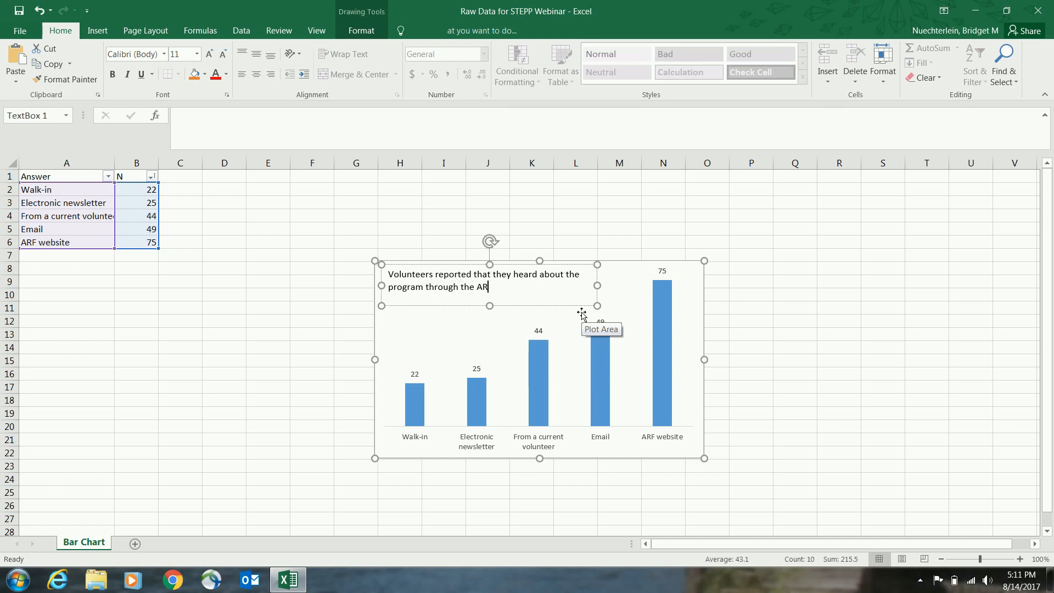
key(BackSpace)
key(BackSpace)
text(website)
drag(489, 305, 489, 300)
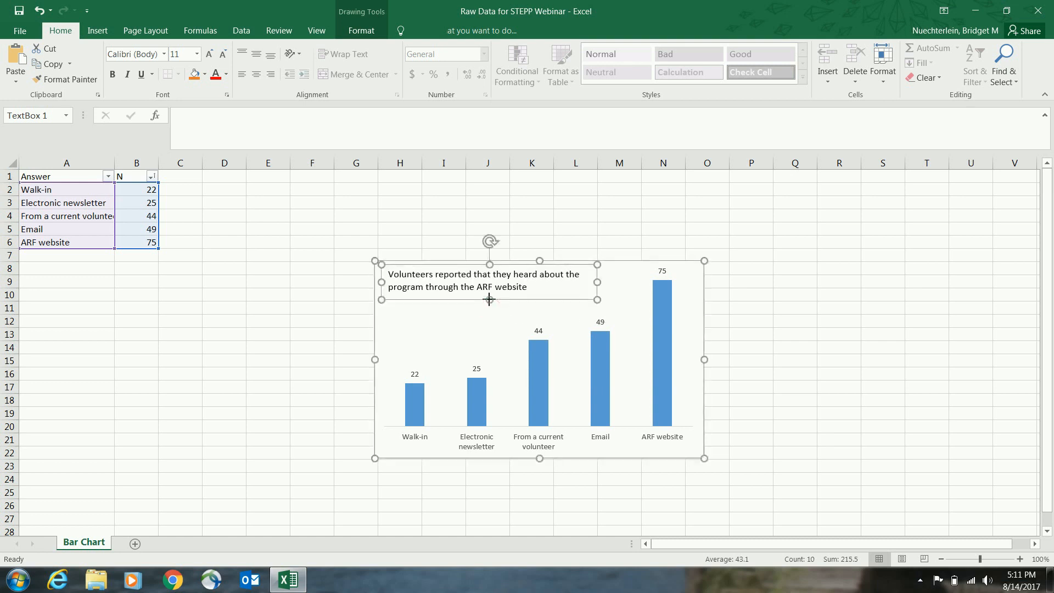
Step: Set the chart area to No Outline and No Fill
click(703, 307)
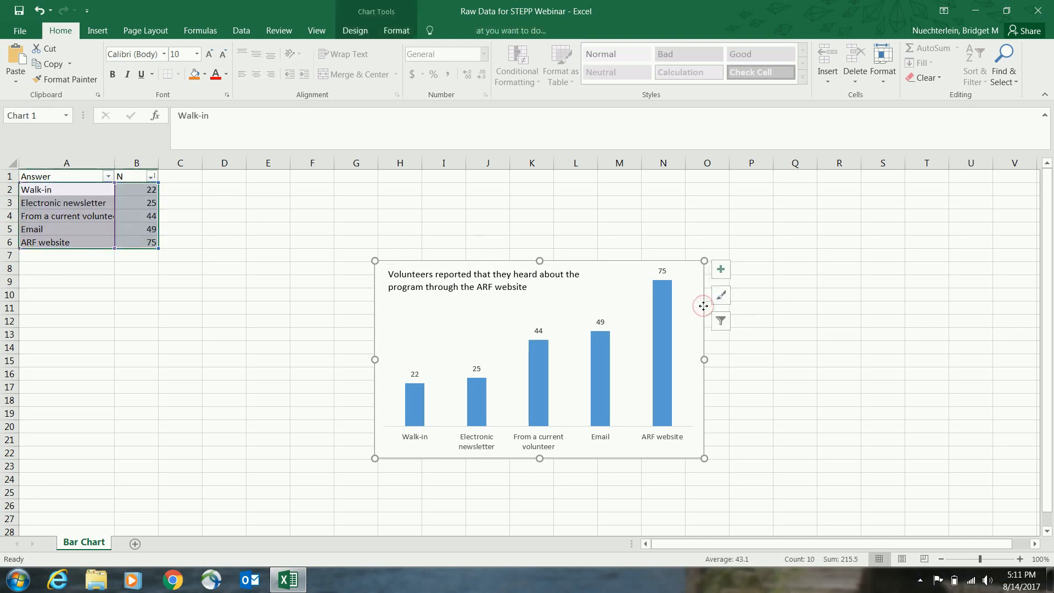
right_click(703, 306)
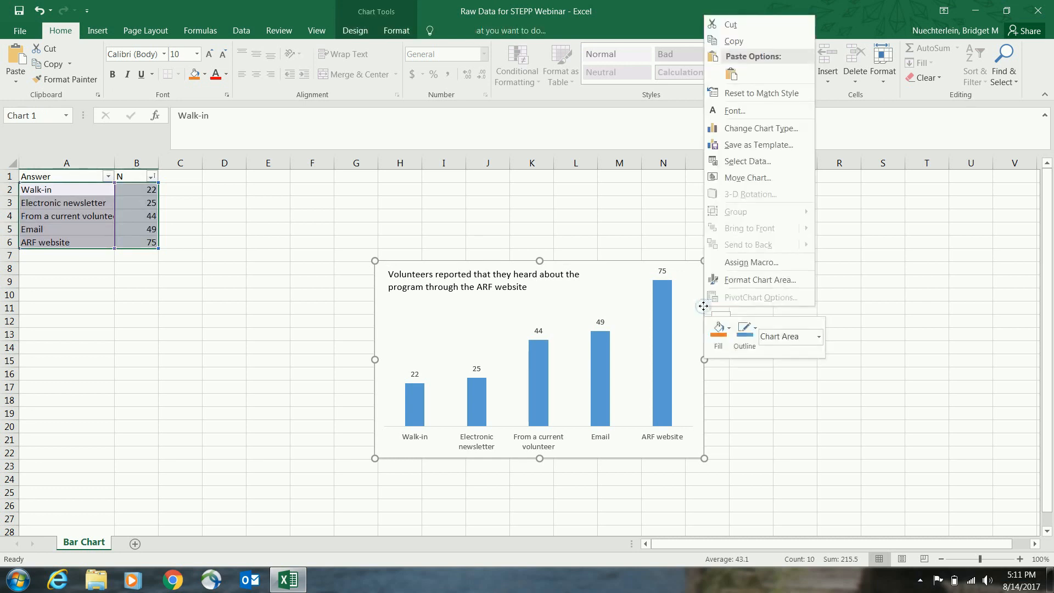
click(743, 328)
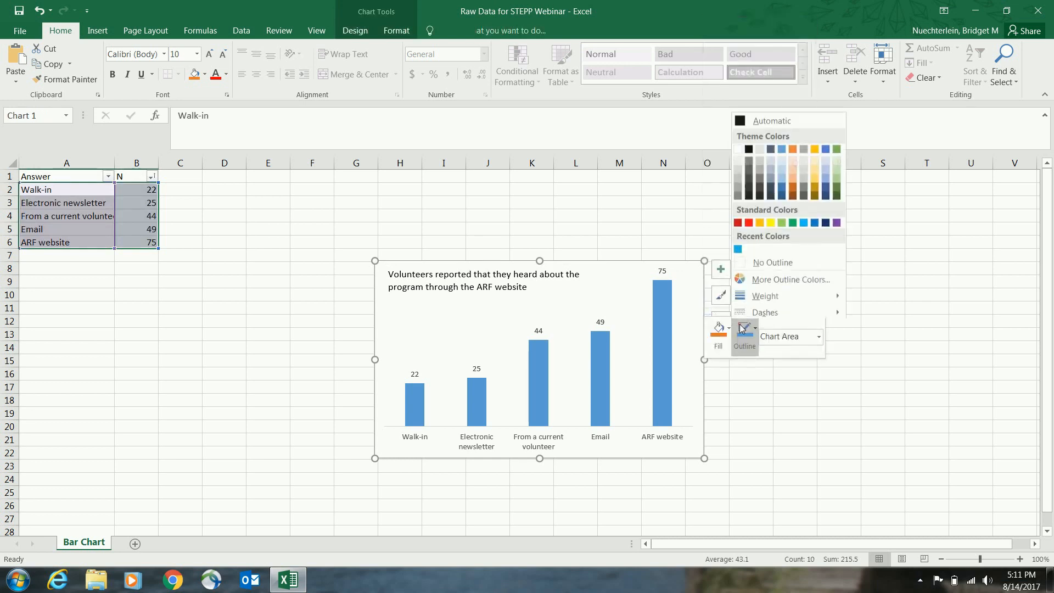
click(753, 262)
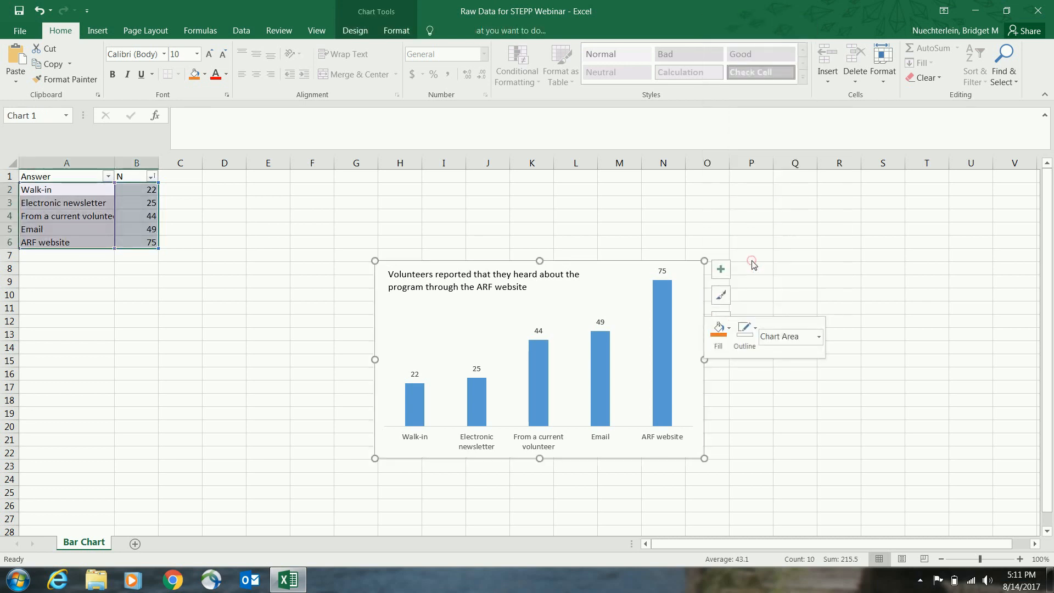
click(716, 331)
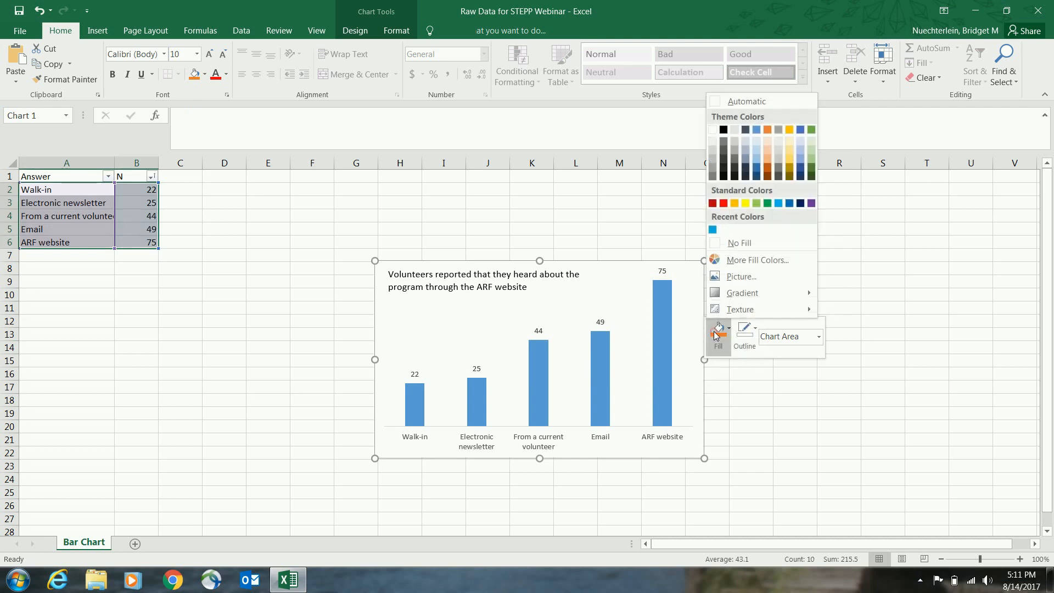
click(719, 244)
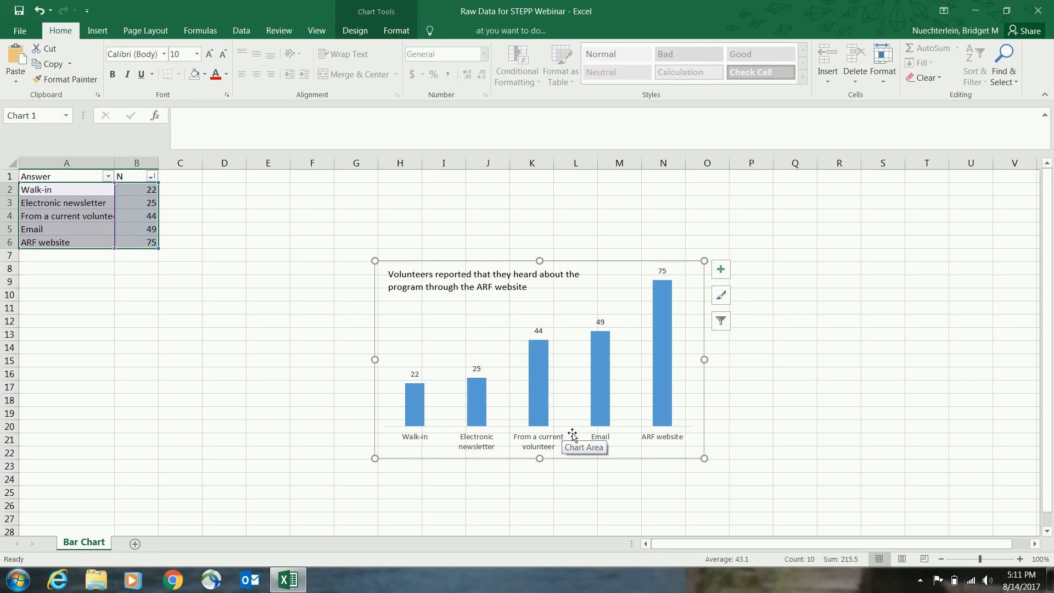
Step: Fill all the columns of the series with White, Background 1, Darker 25%
click(599, 387)
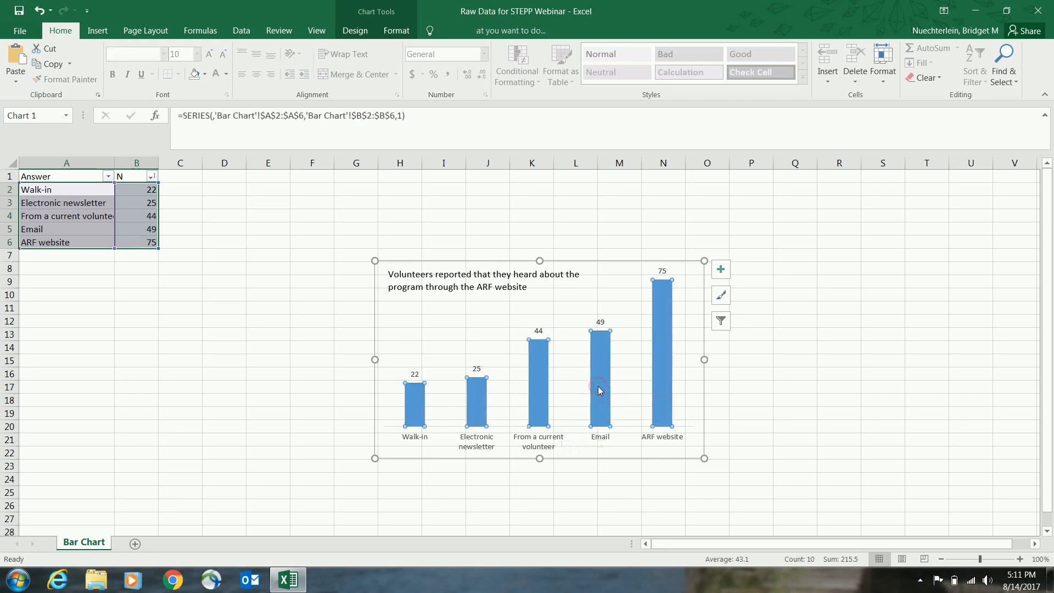
right_click(598, 389)
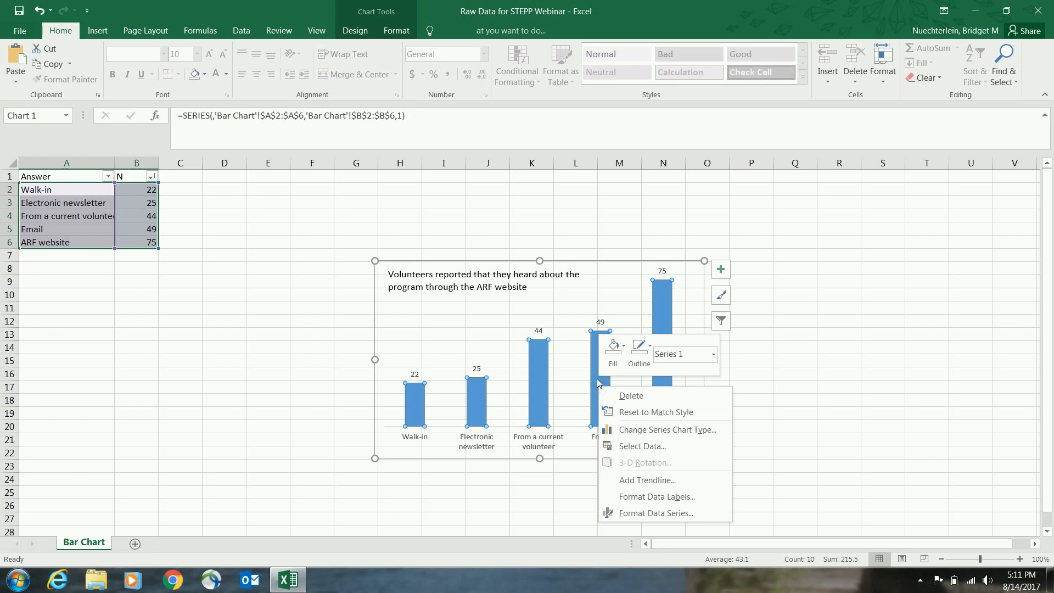
click(536, 369)
right_click(536, 372)
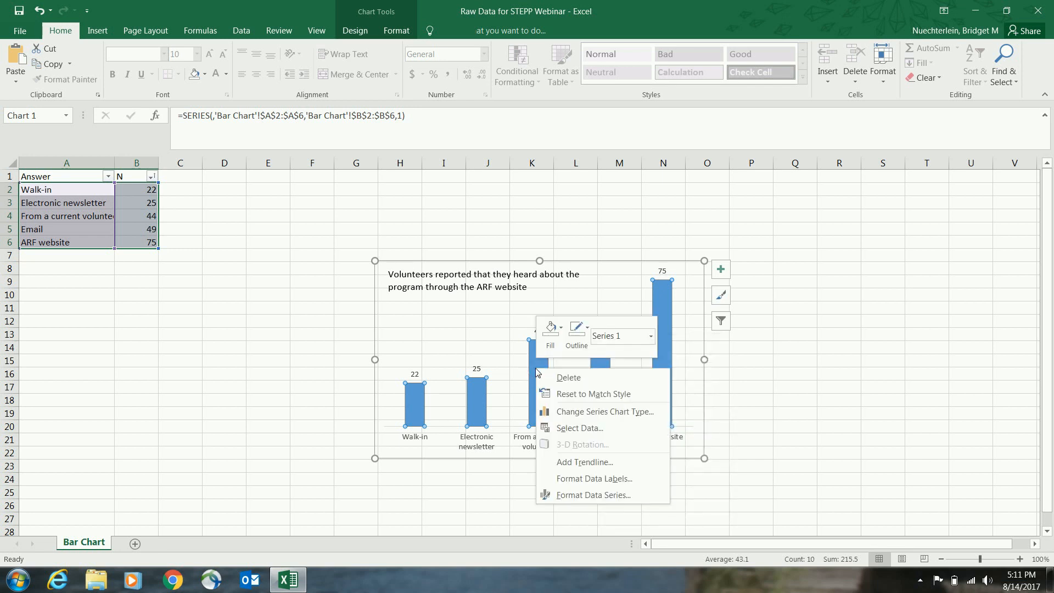
click(556, 333)
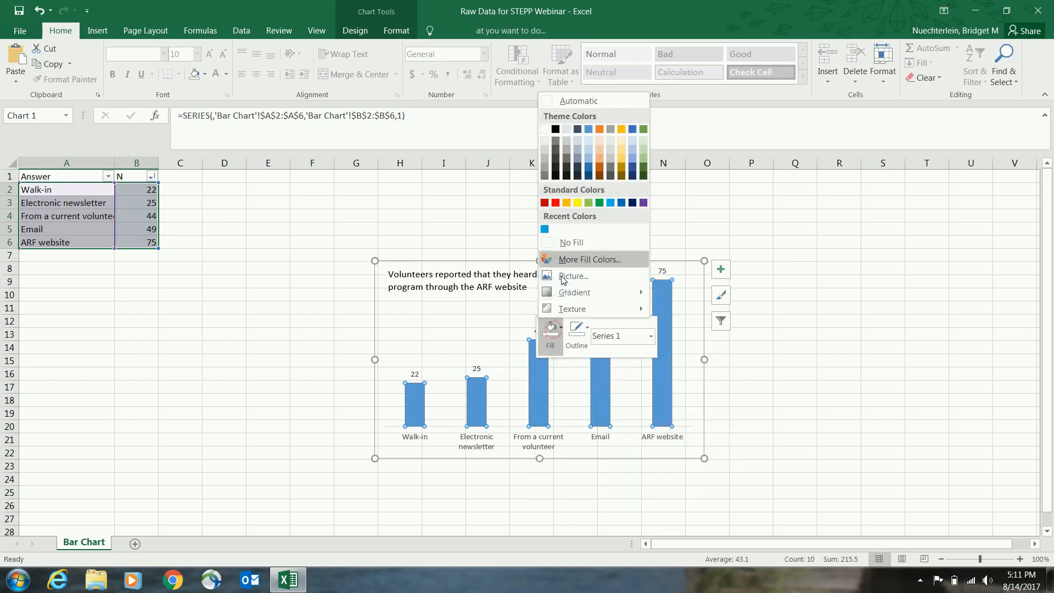
click(544, 161)
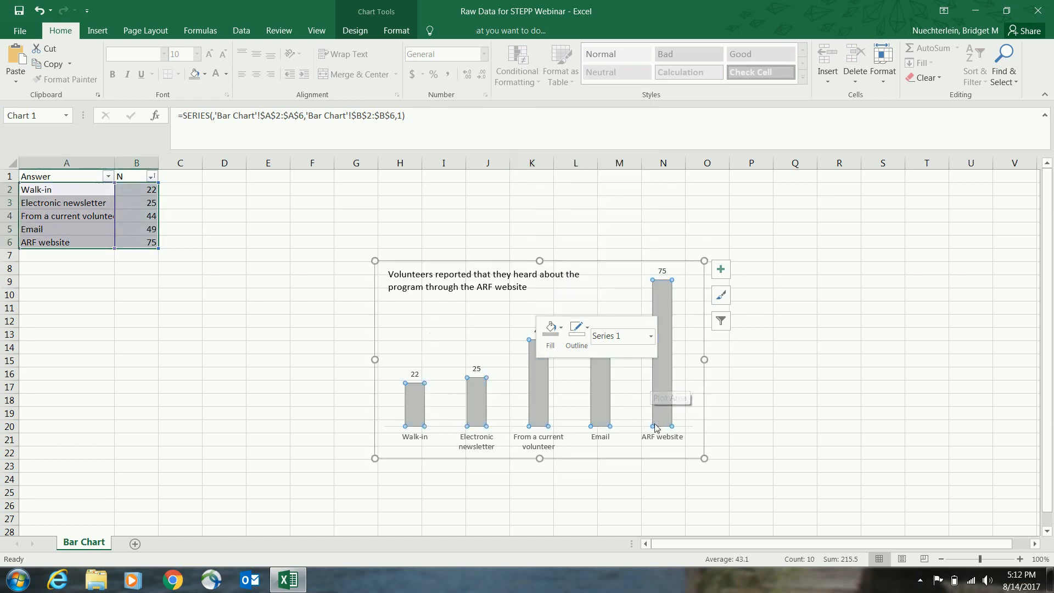
Step: Fill only the ARF website column with a custom RGB color of red 6, green 173, blue 228
click(658, 393)
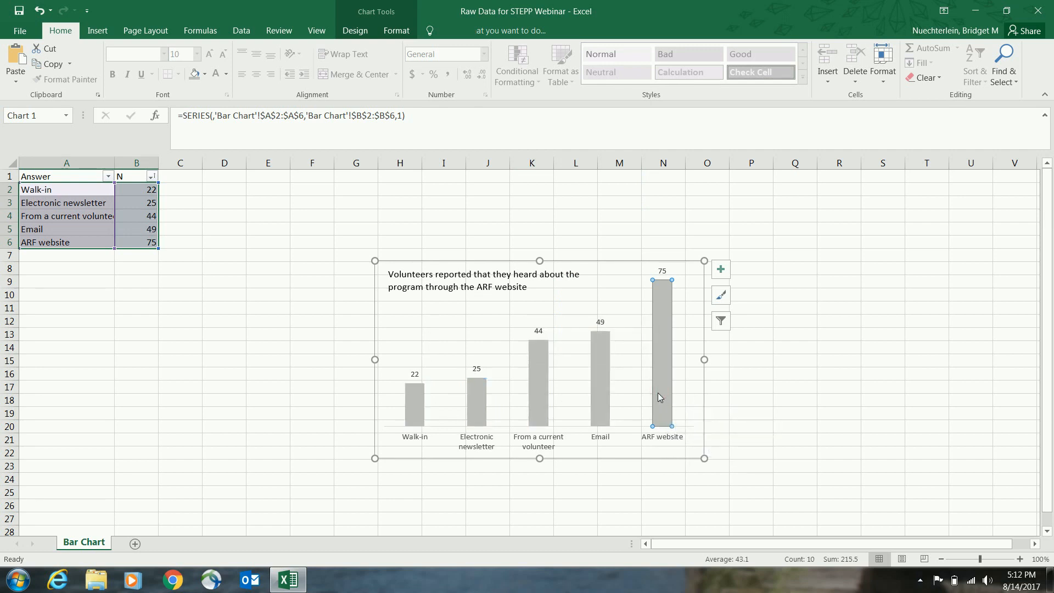
right_click(658, 393)
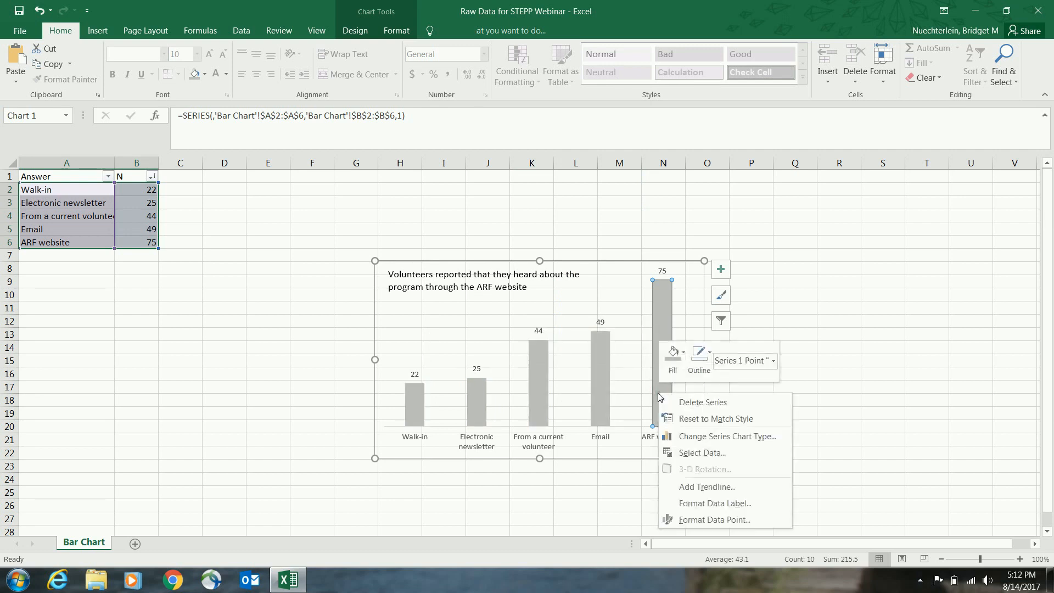
click(669, 365)
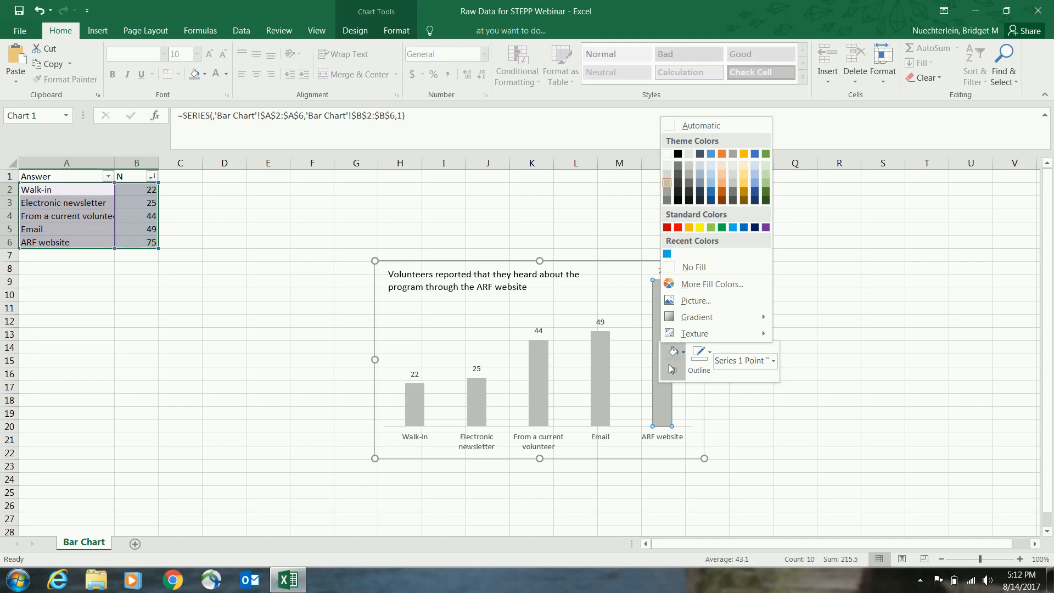
click(687, 285)
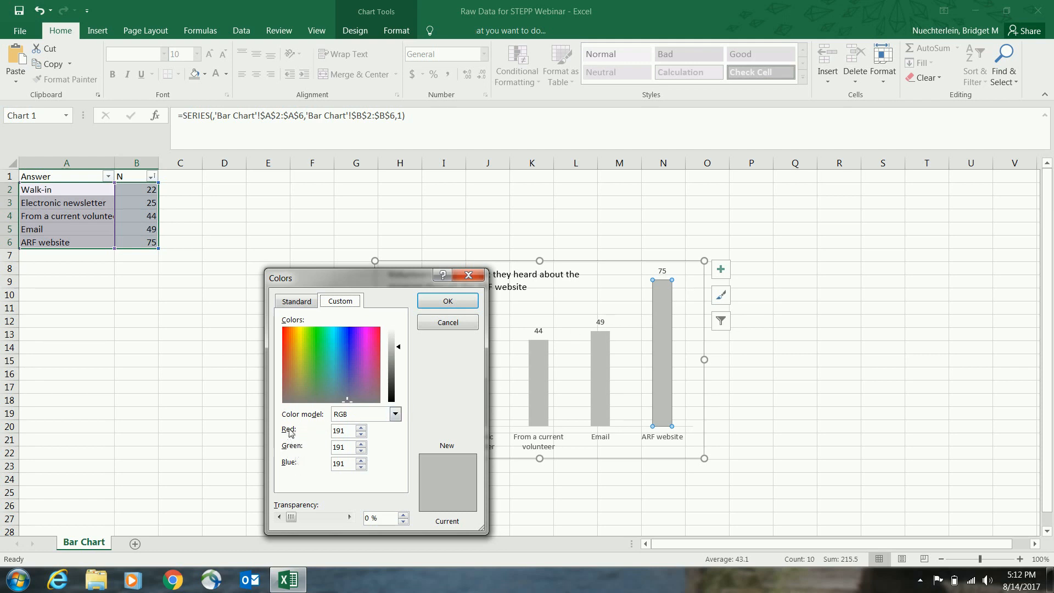
drag(346, 431, 330, 437)
text(6)
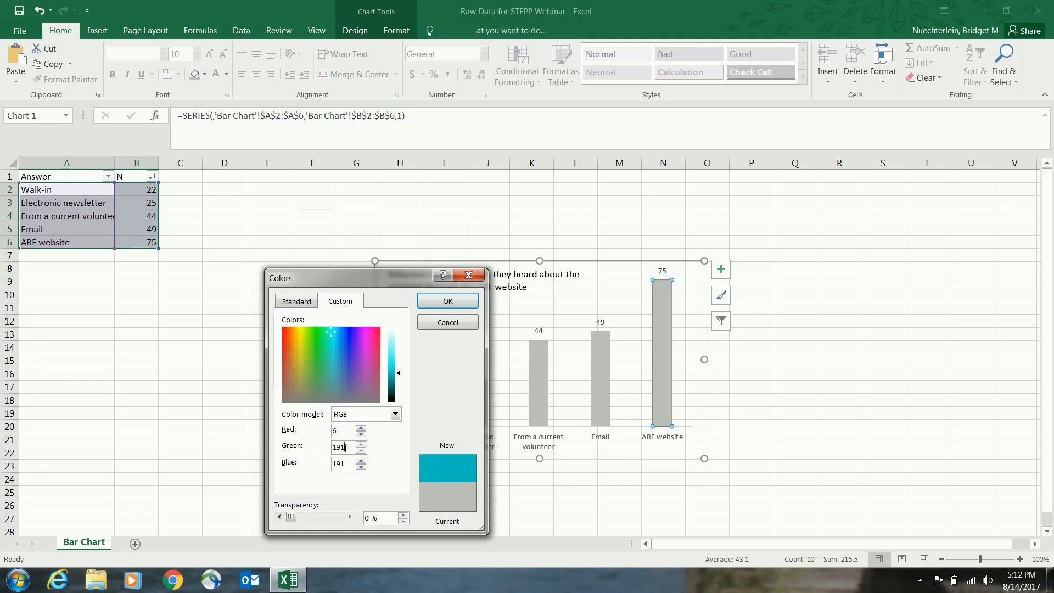
drag(343, 447, 323, 451)
text(17)
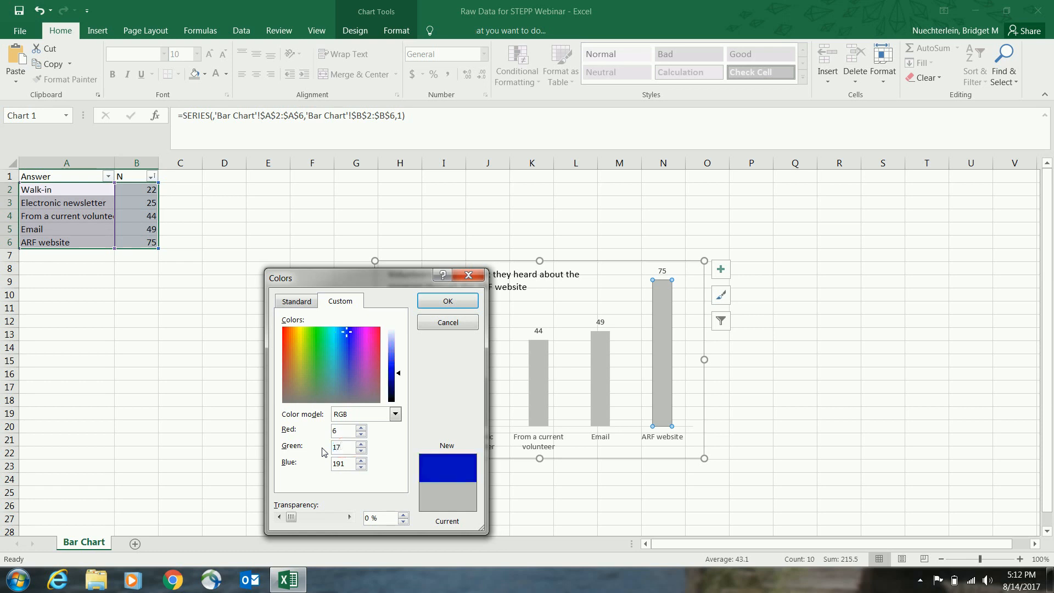
text(3)
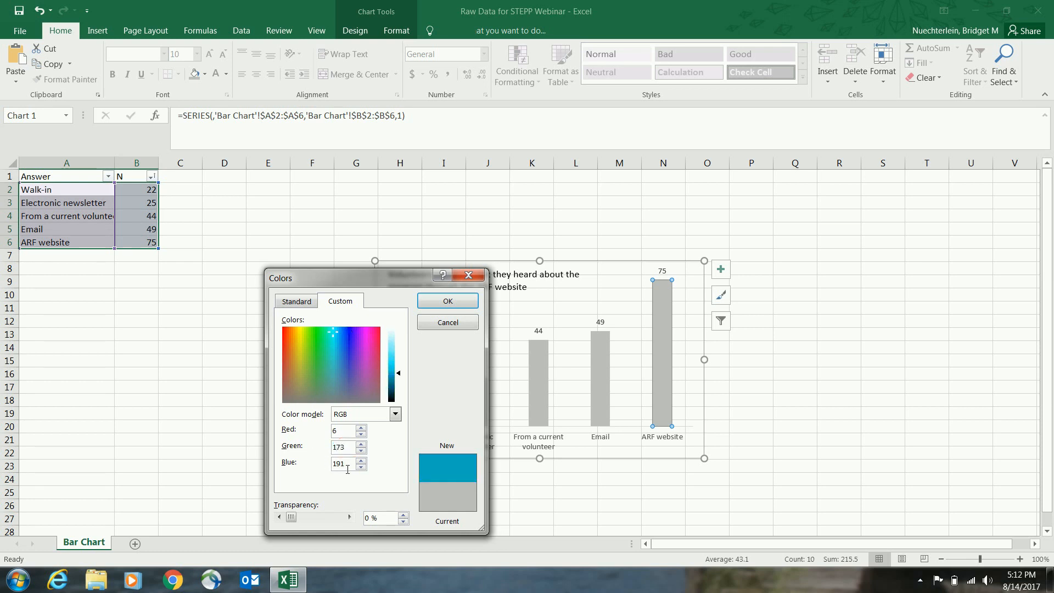
drag(346, 464, 331, 465)
text(228)
click(455, 305)
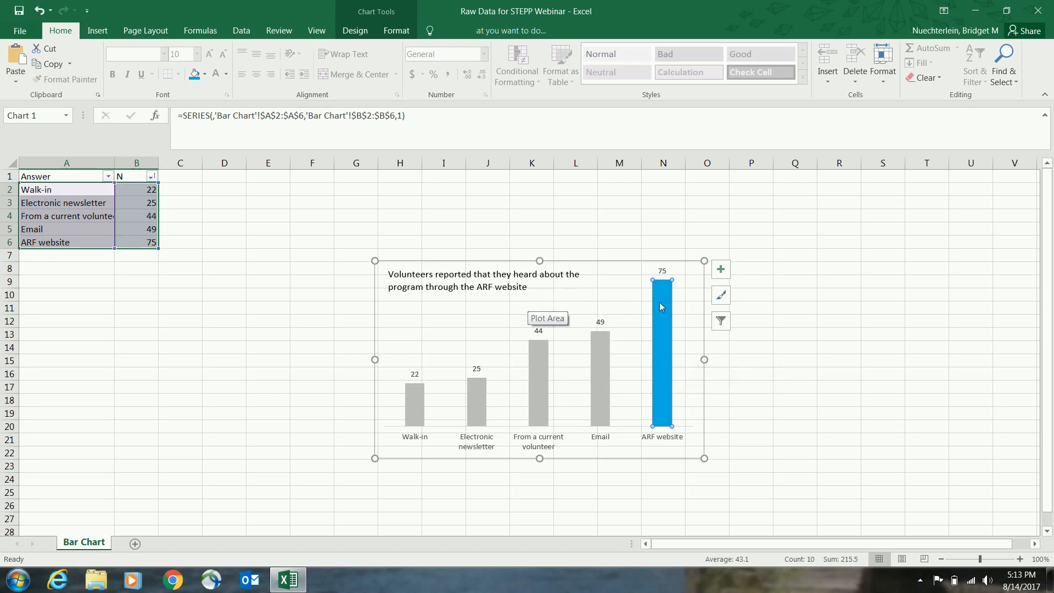
Step: Color the words "ARF website" in the chart's message text with the recent Turquoise color and make them bold
click(529, 289)
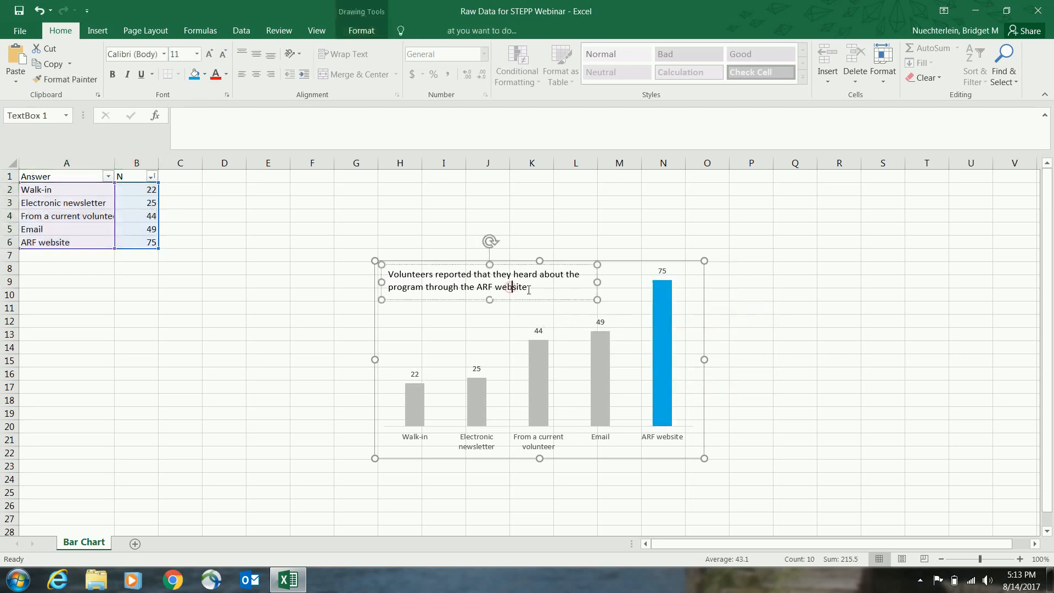
drag(529, 290, 486, 287)
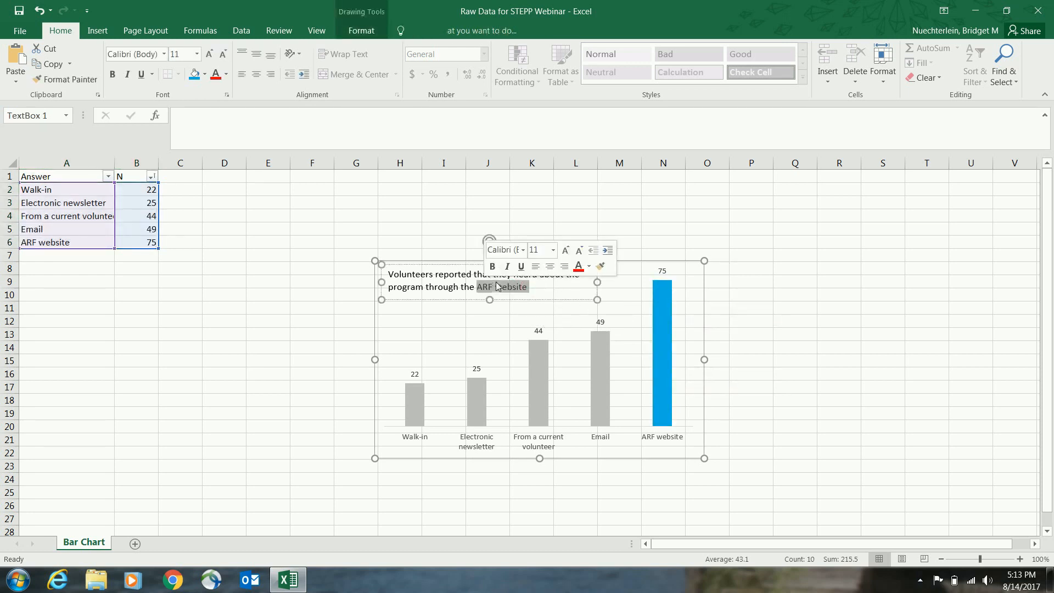
click(589, 268)
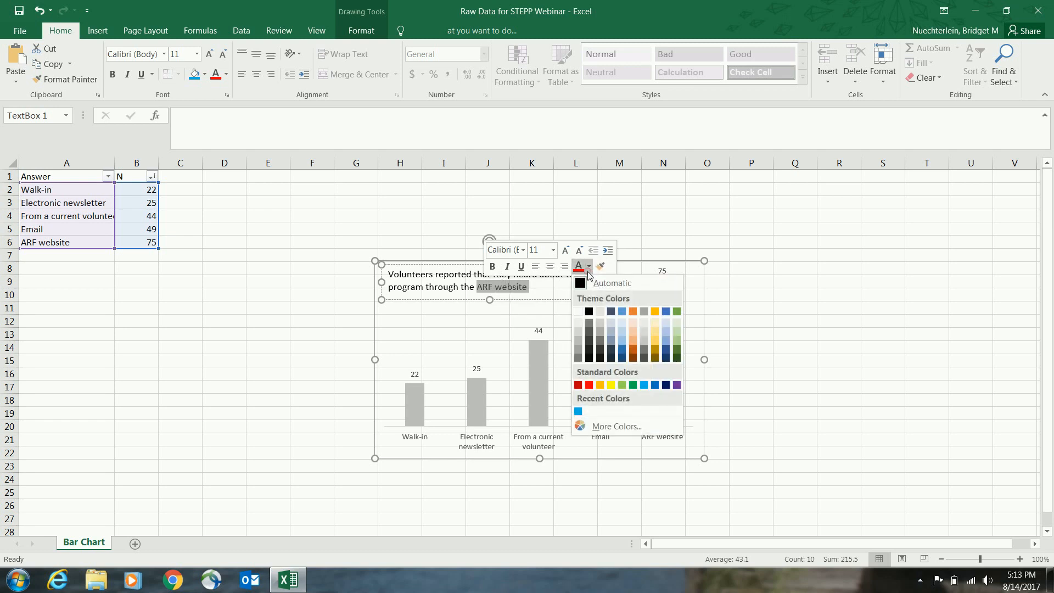
click(578, 411)
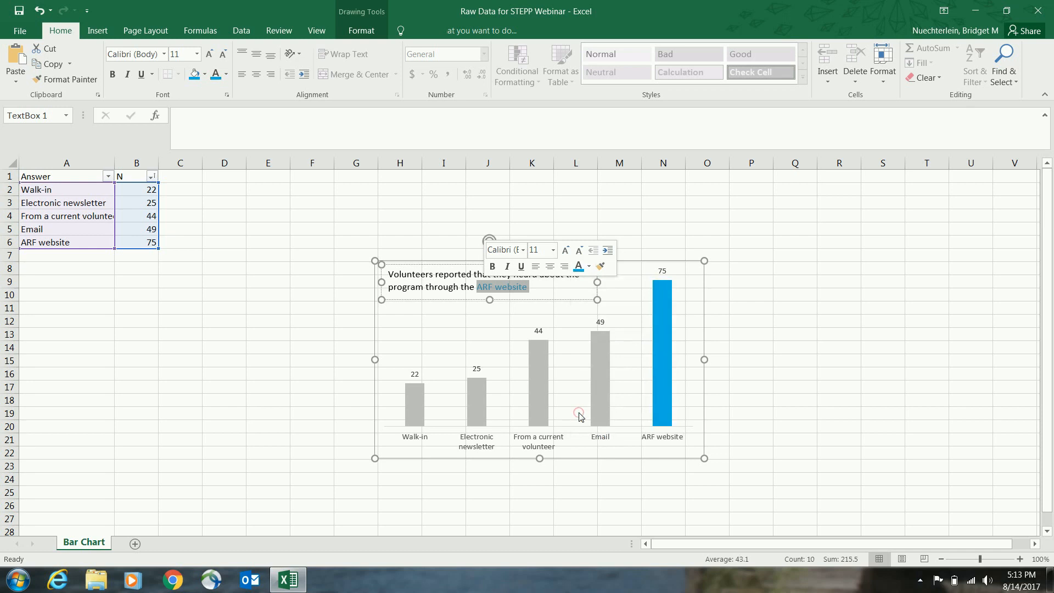
click(493, 267)
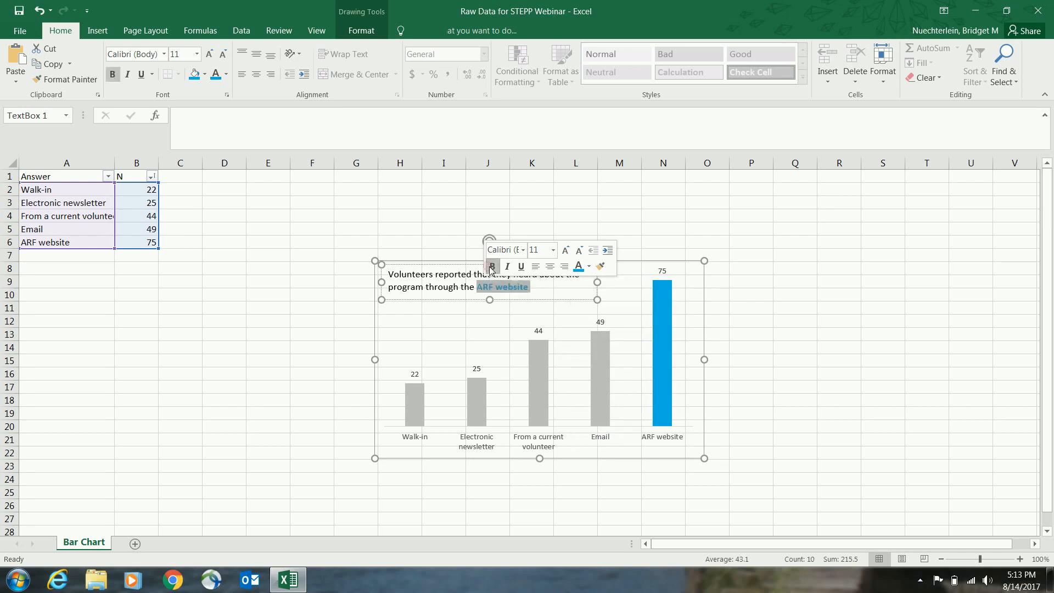
Step: Shrink the plot area from its upper-left corner so the columns sit below the message text
click(495, 339)
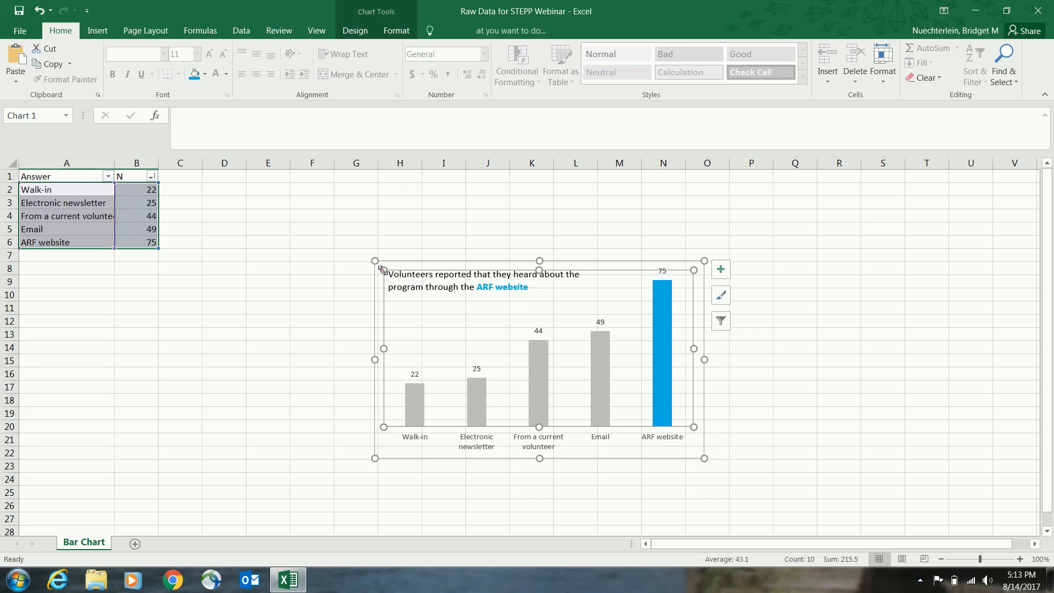
drag(384, 271, 390, 327)
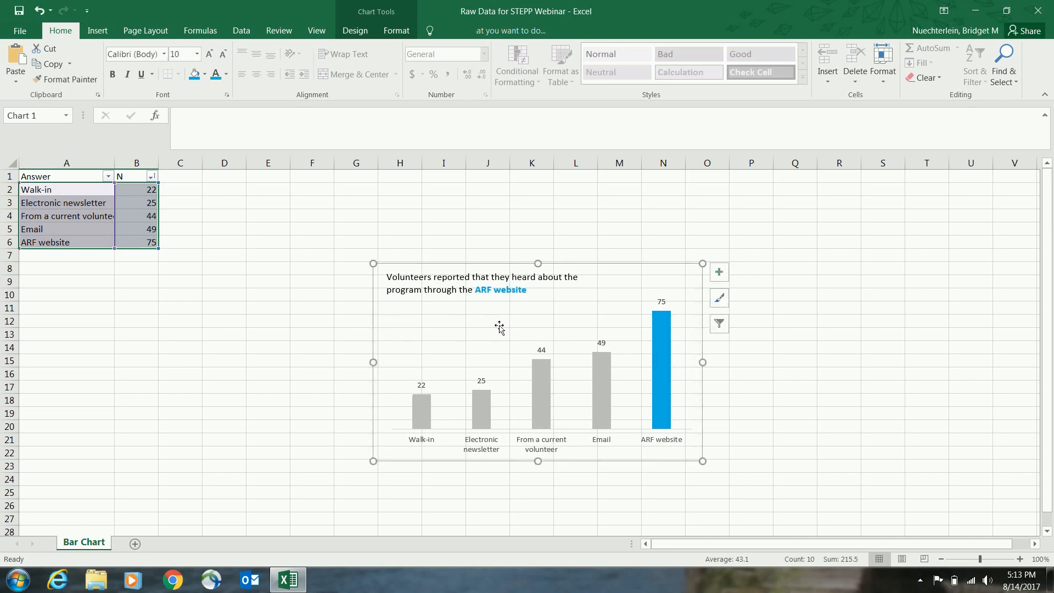
mouse_move(672, 327)
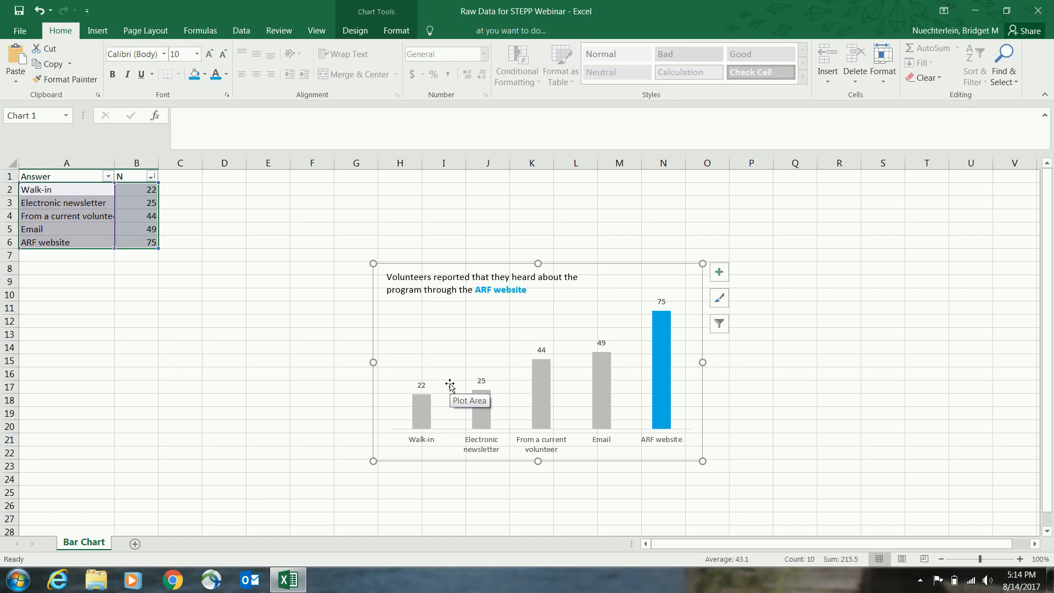
Step: Set the font of the chart's message text box to Corbel
click(426, 291)
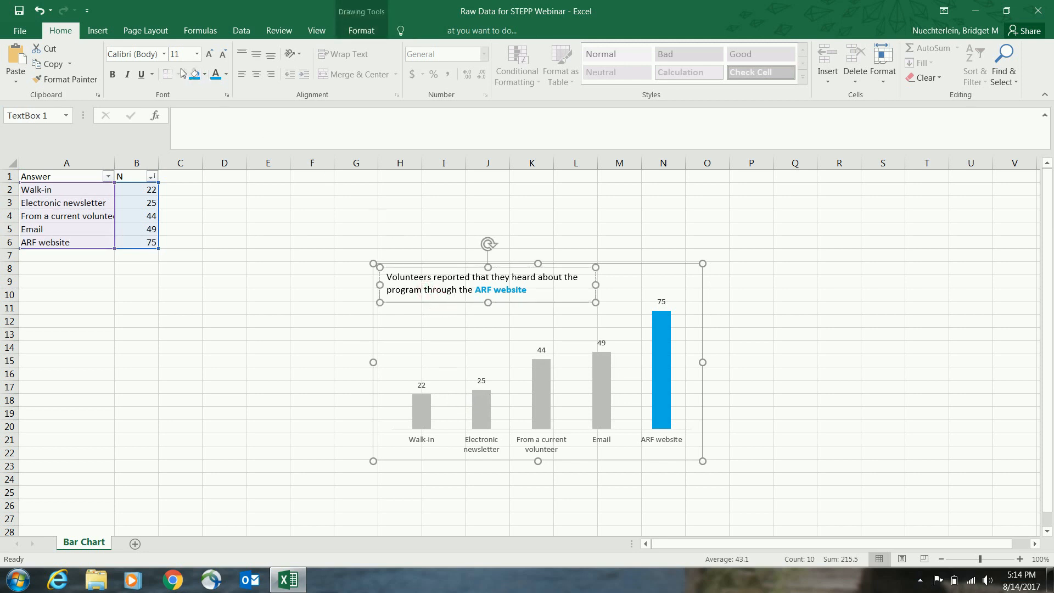
click(164, 54)
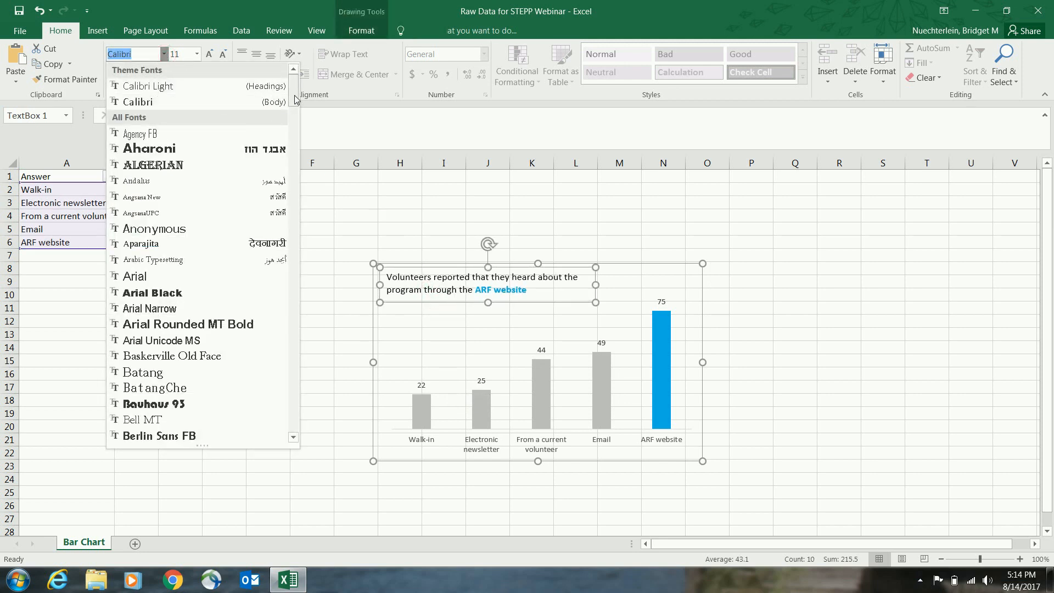
scroll(296, 100, down, 3)
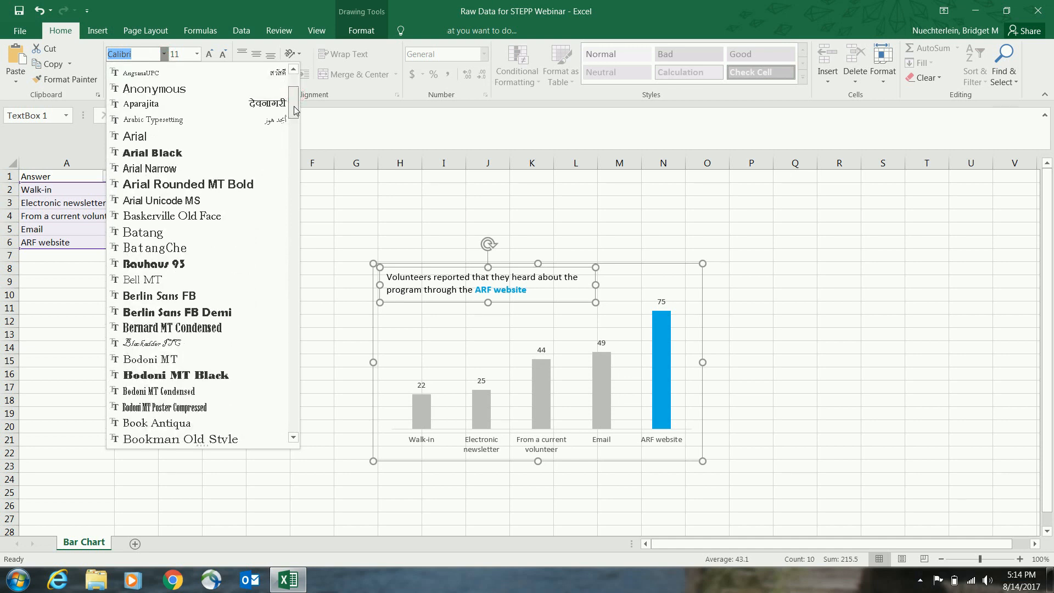
drag(294, 110, 295, 157)
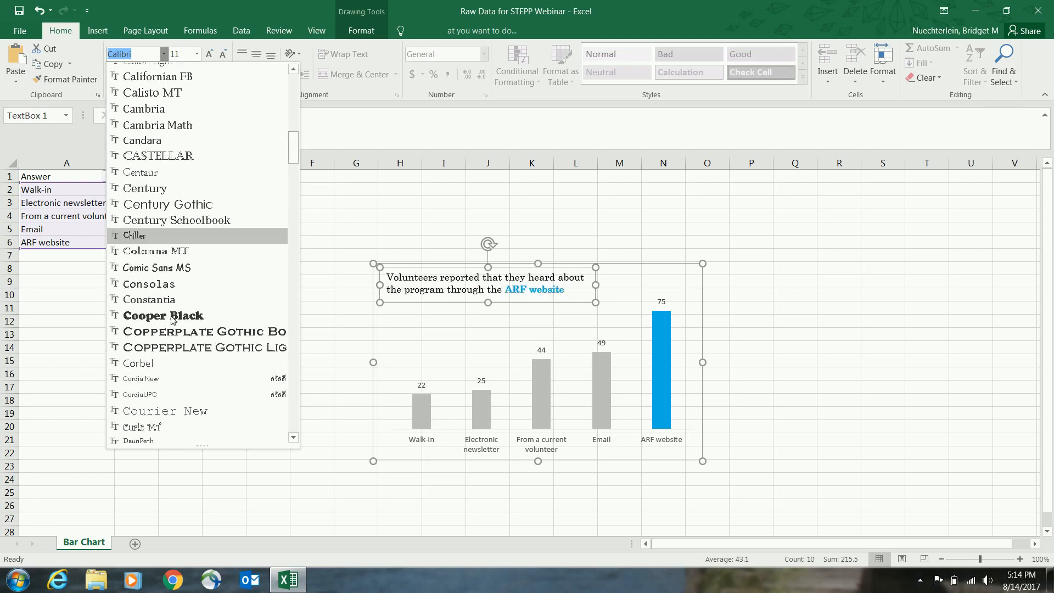
key(Escape)
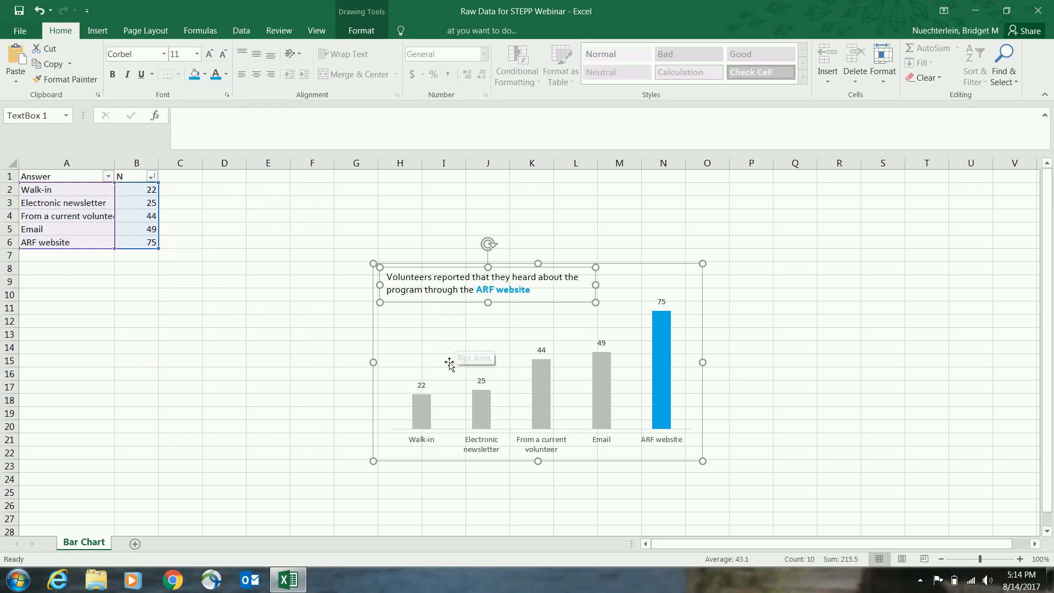
Step: Set the font of the column data labels and the horizontal axis category labels to Corbel
click(422, 385)
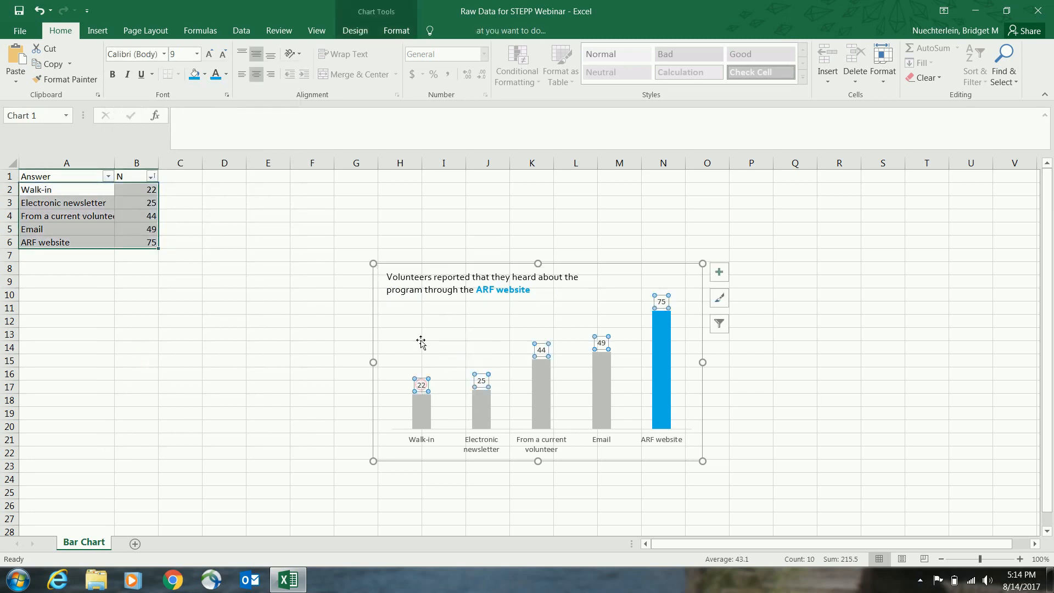
click(164, 54)
click(160, 134)
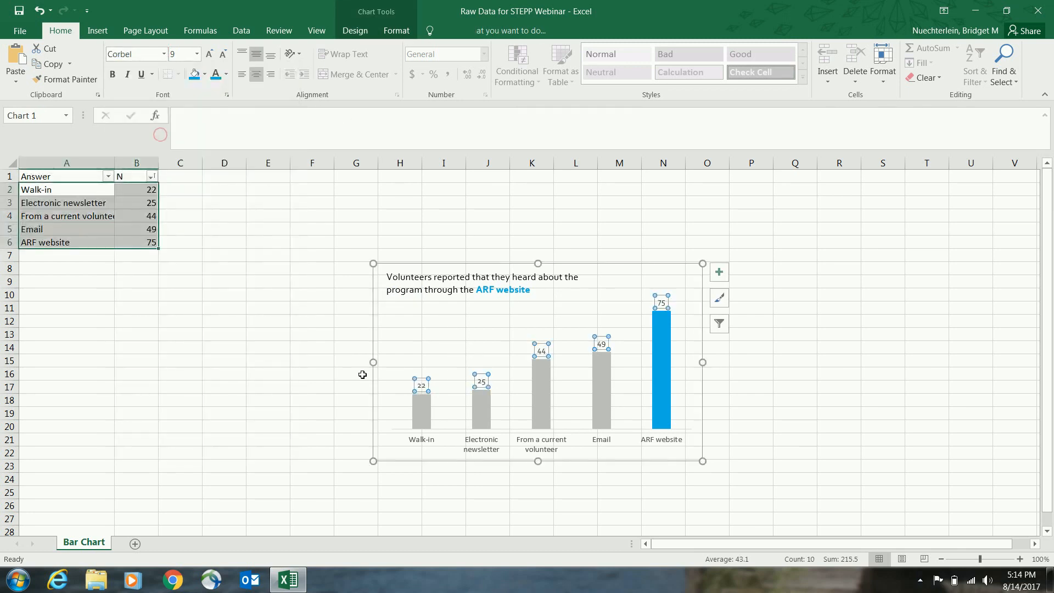
click(430, 445)
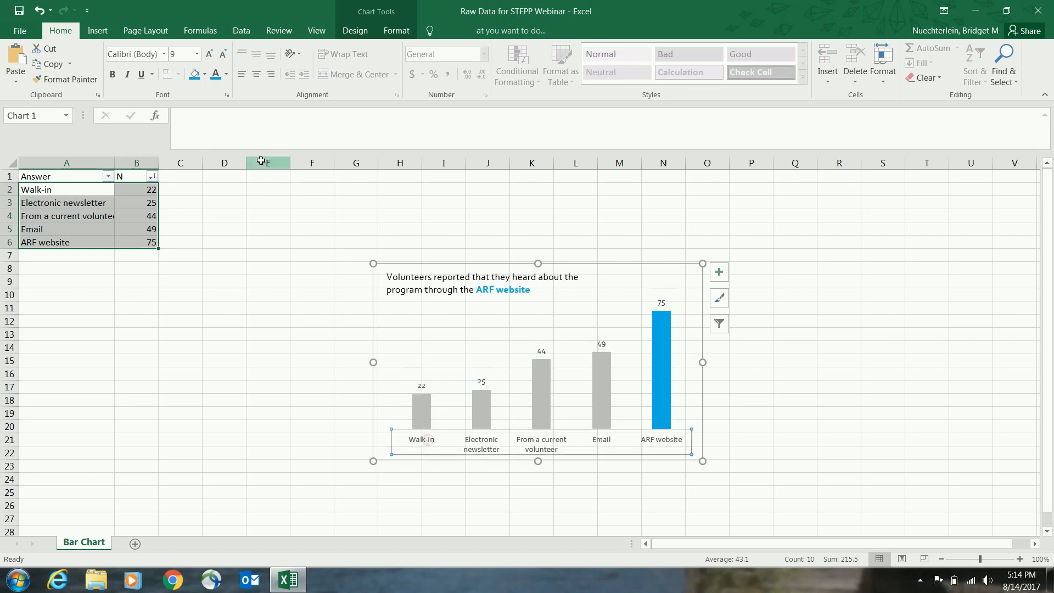
click(164, 54)
click(160, 132)
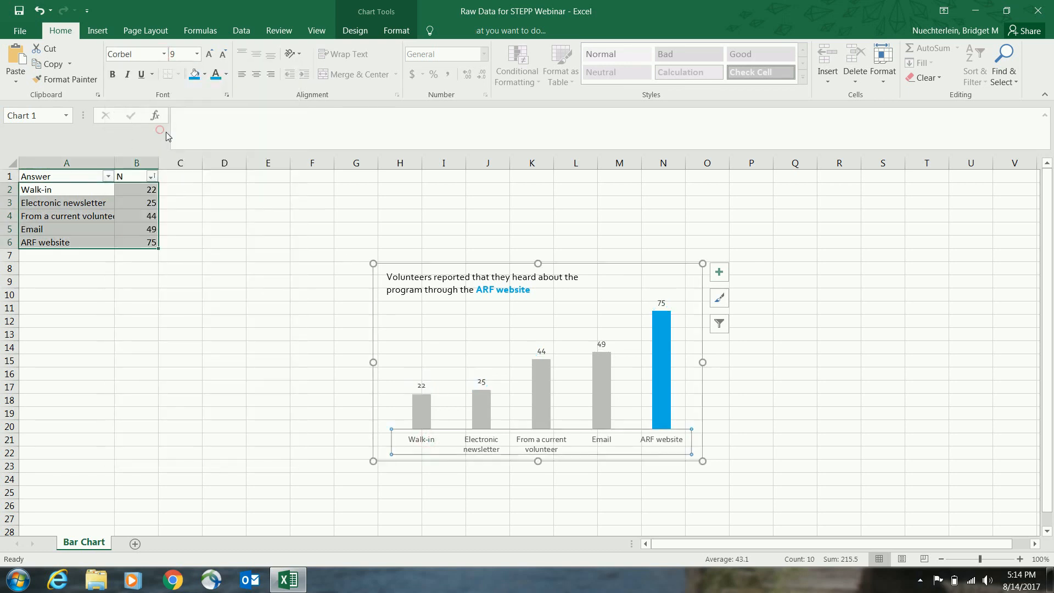